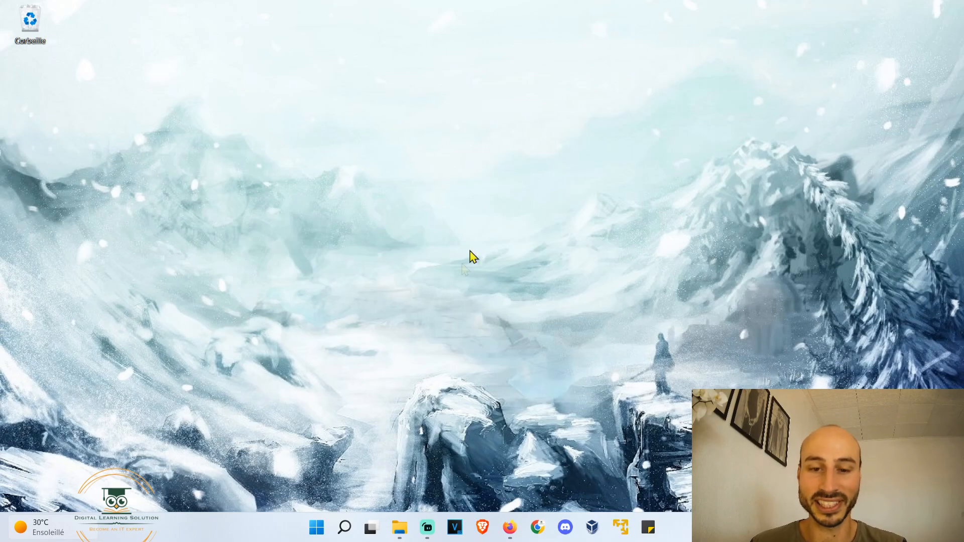
# Switch to Firefox, open the CVDesignR website from the Google results and enter its CV creation dashboard.
pyautogui.click(510, 527)
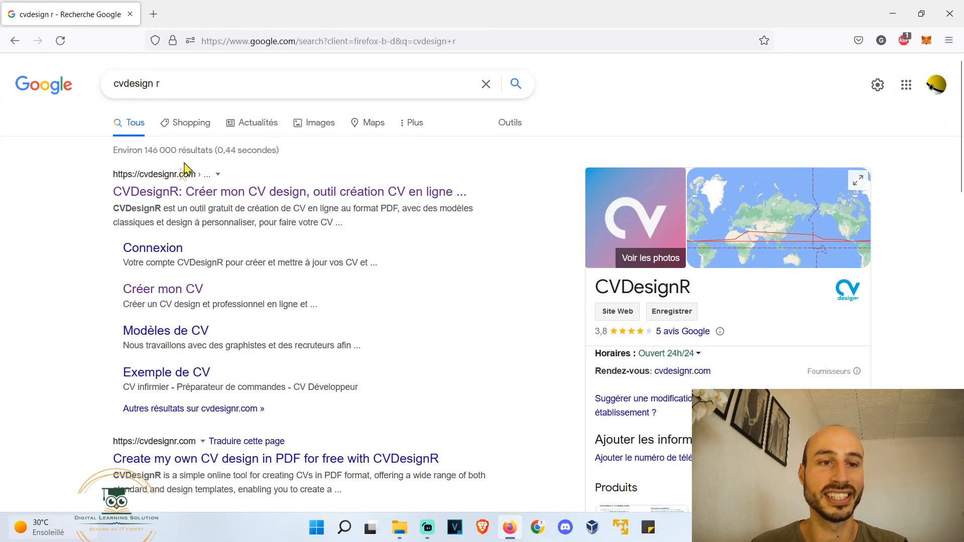
pyautogui.click(221, 194)
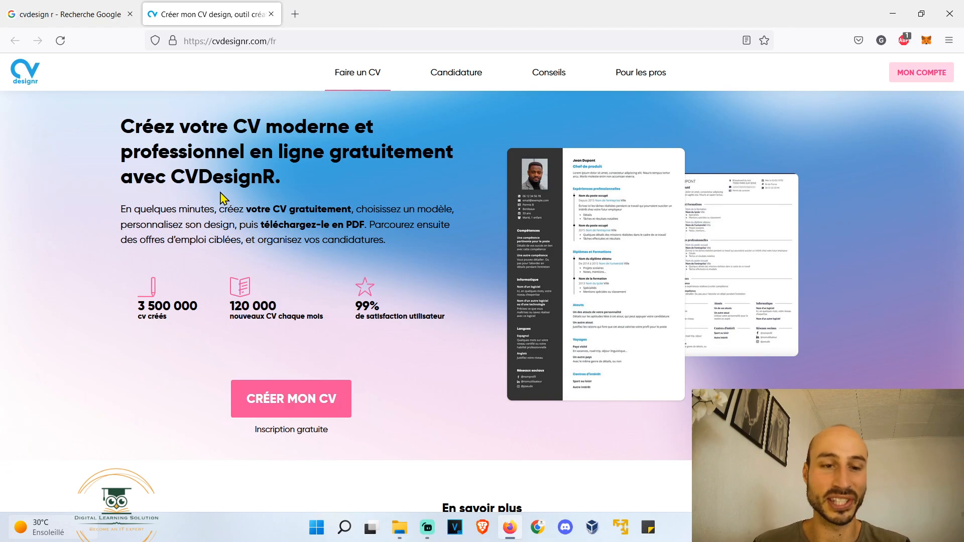
pyautogui.click(332, 396)
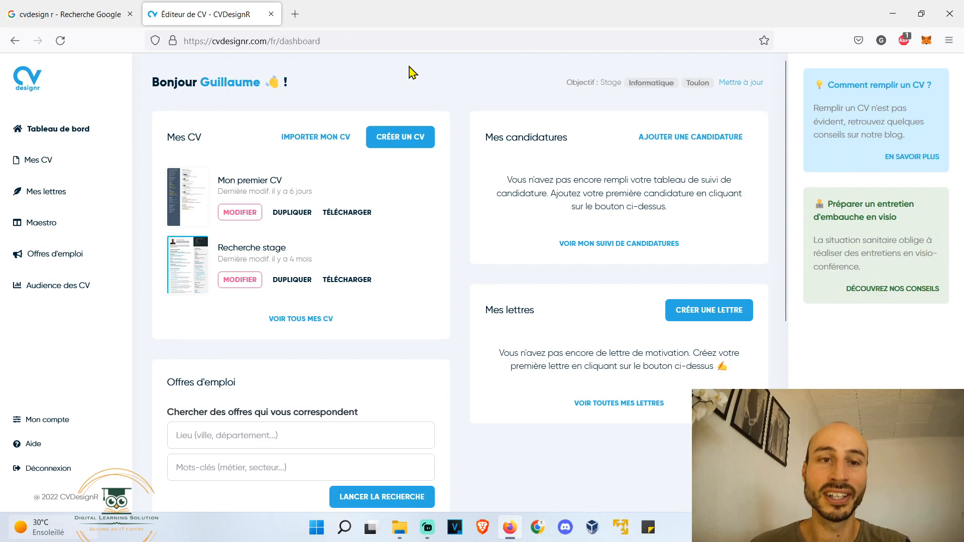
# Create a new CV named "Formateur CDI" for the position "Formateur informatique", without importing an existing CV.
pyautogui.click(408, 138)
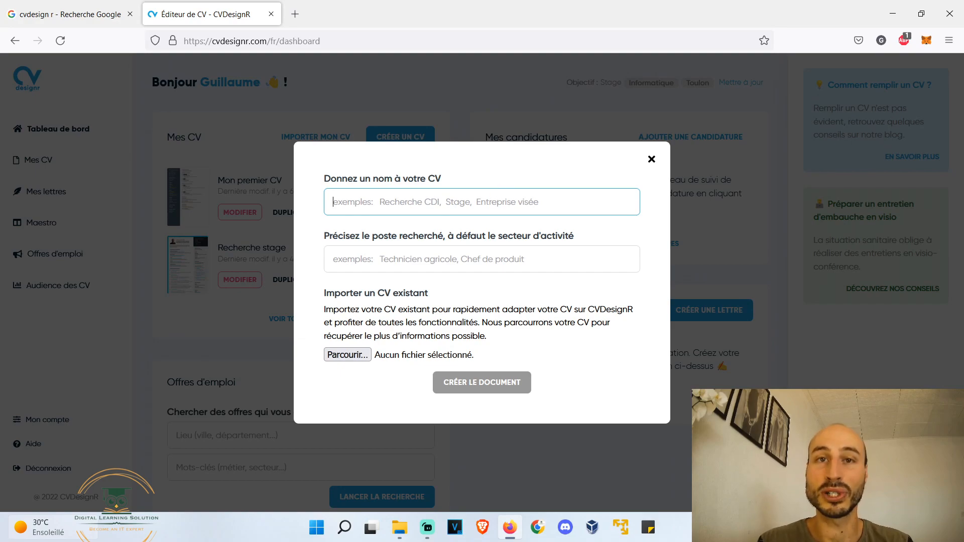
pyautogui.write('Formateur CDI')
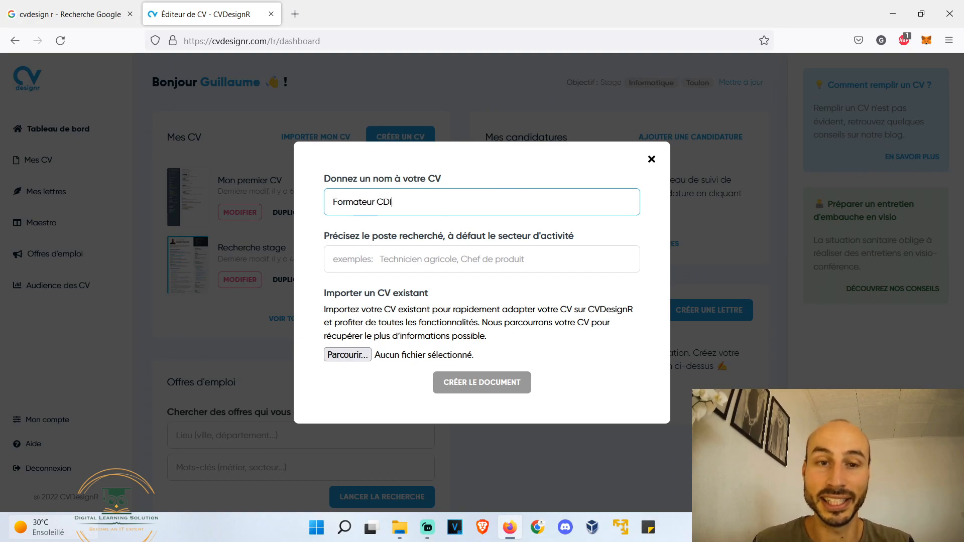
pyautogui.click(469, 258)
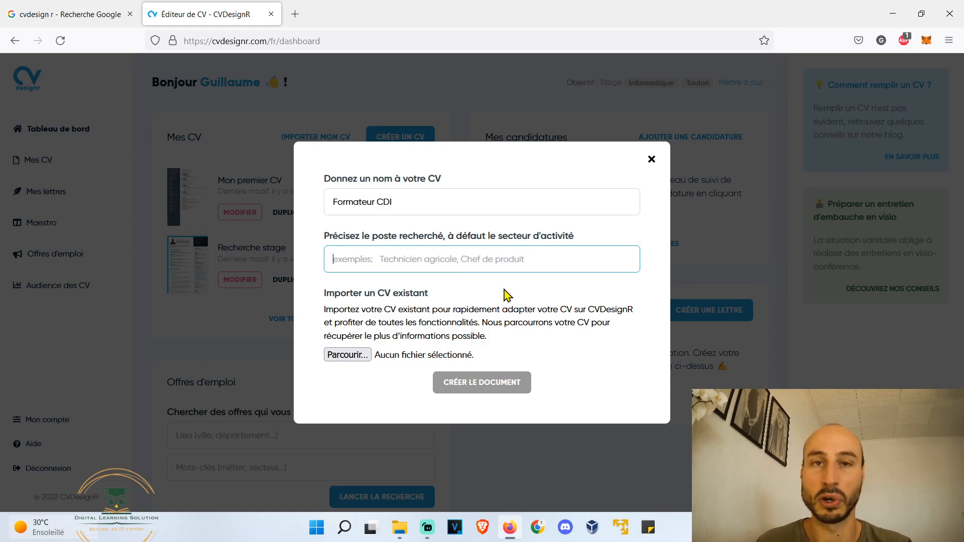
pyautogui.click(651, 246)
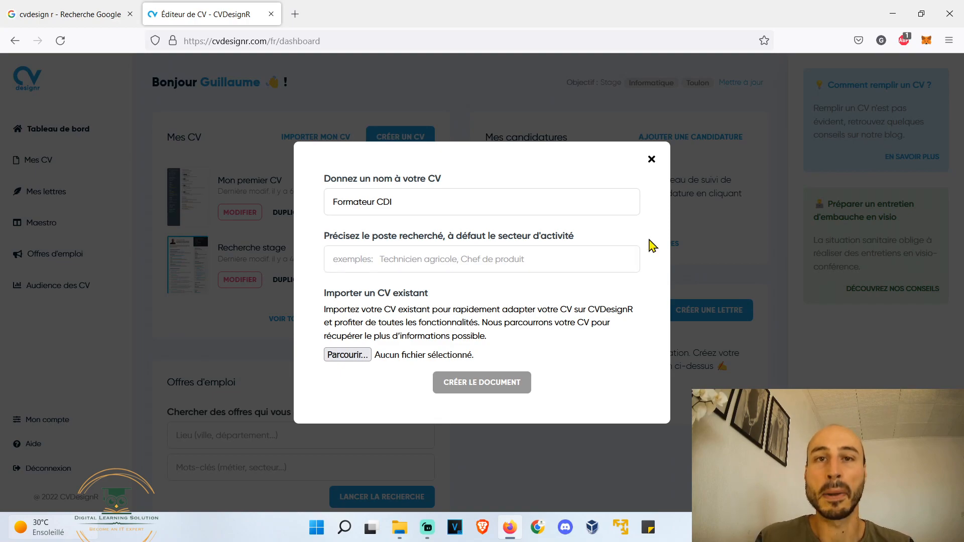
pyautogui.click(549, 265)
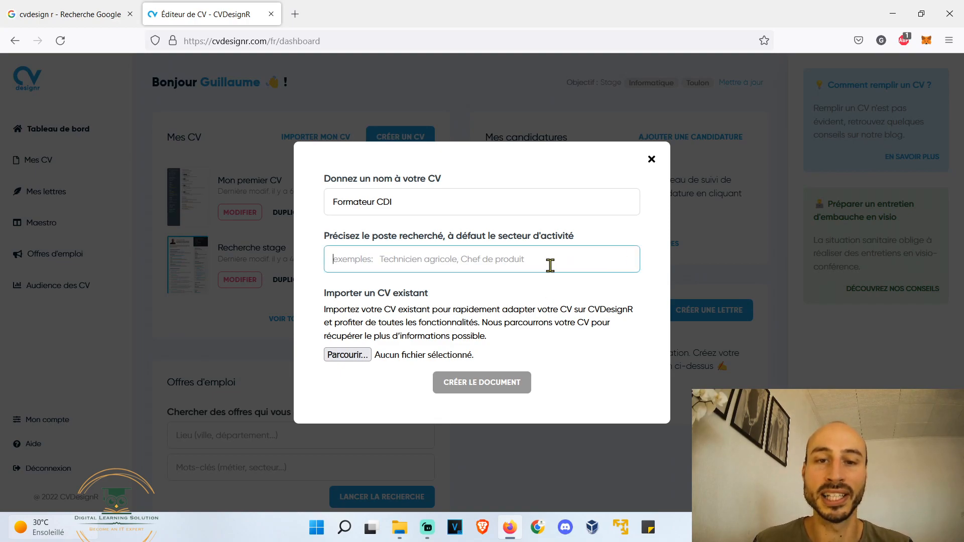
pyautogui.write('Formateur informatique')
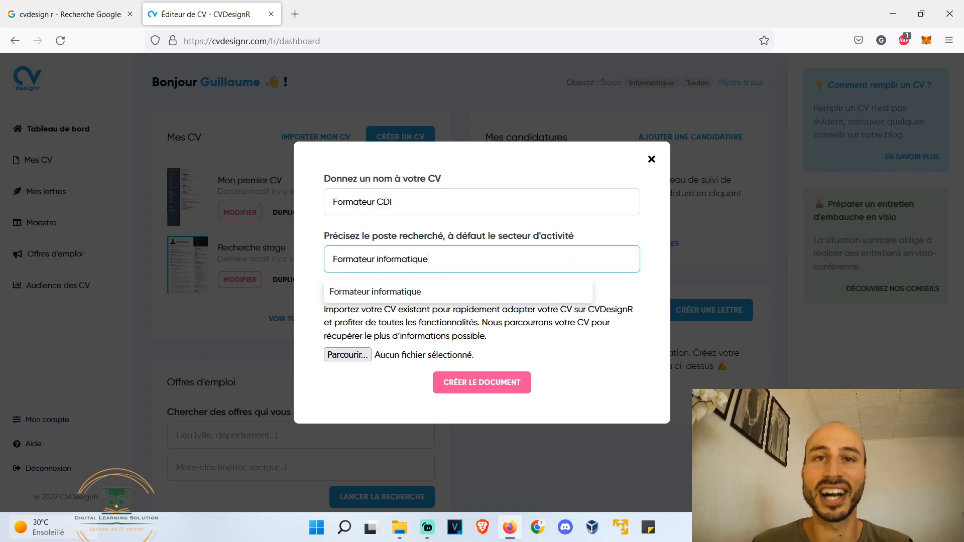
pyautogui.click(503, 296)
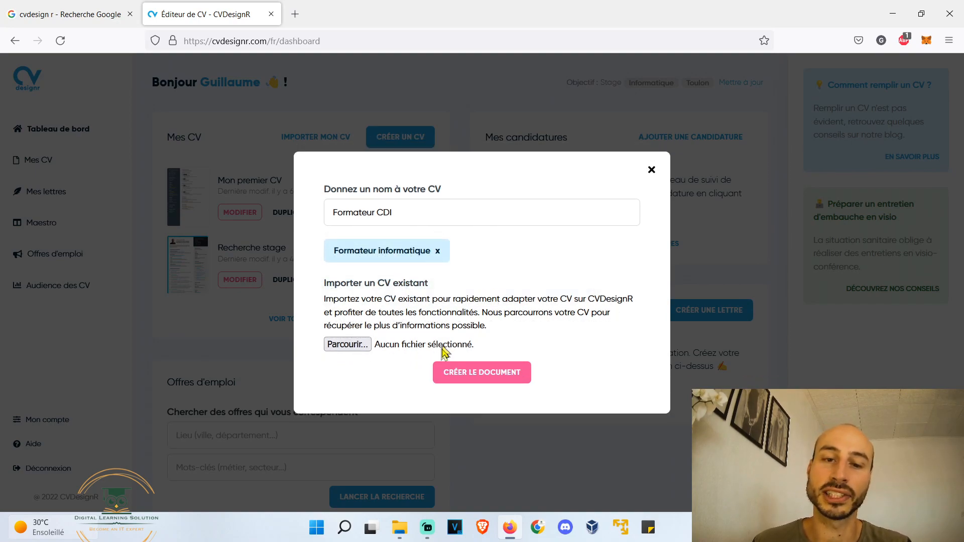
pyautogui.click(499, 387)
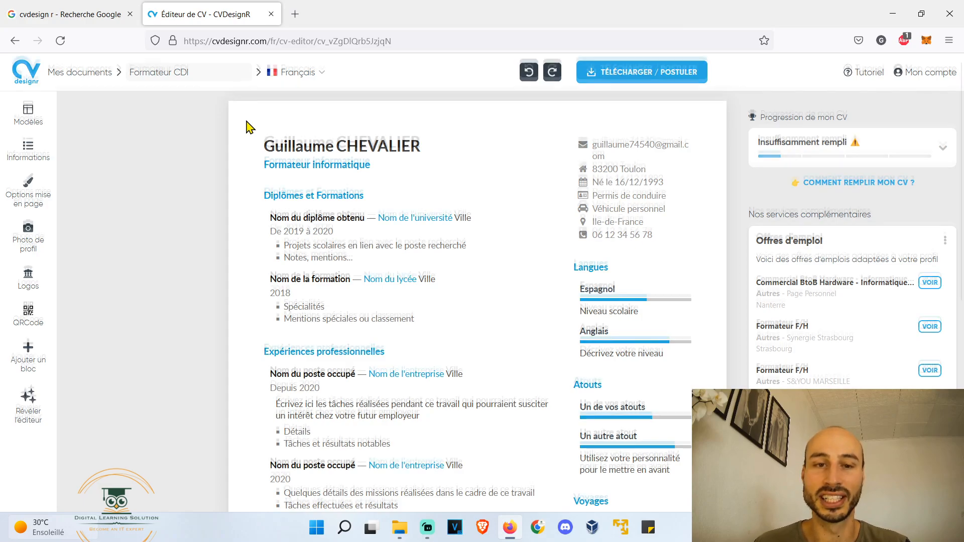
# Apply the free template with the peach sidebar and green job titles to the CV, and close the template gallery.
pyautogui.scroll(-7, 246, 128)
pyautogui.scroll(5, 247, 128)
pyautogui.scroll(2, 246, 128)
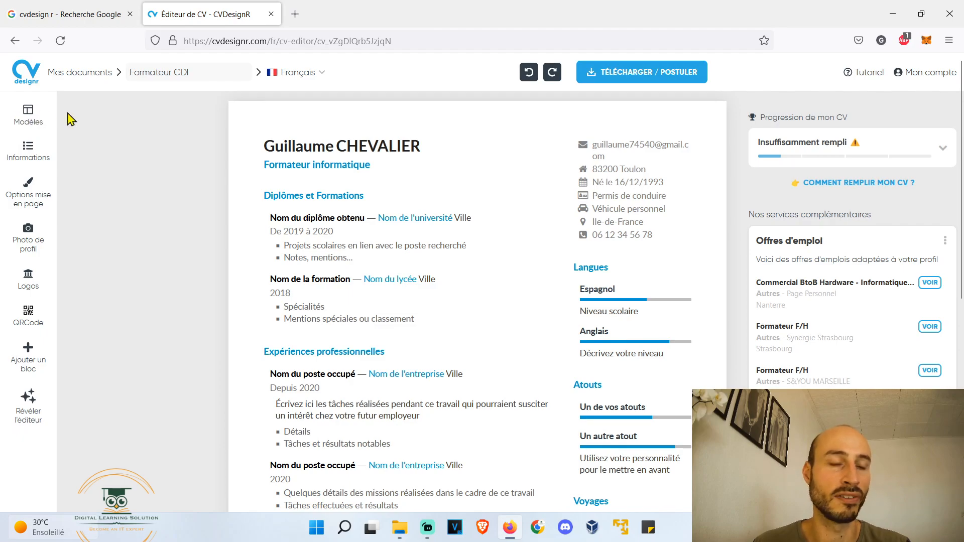
pyautogui.click(39, 119)
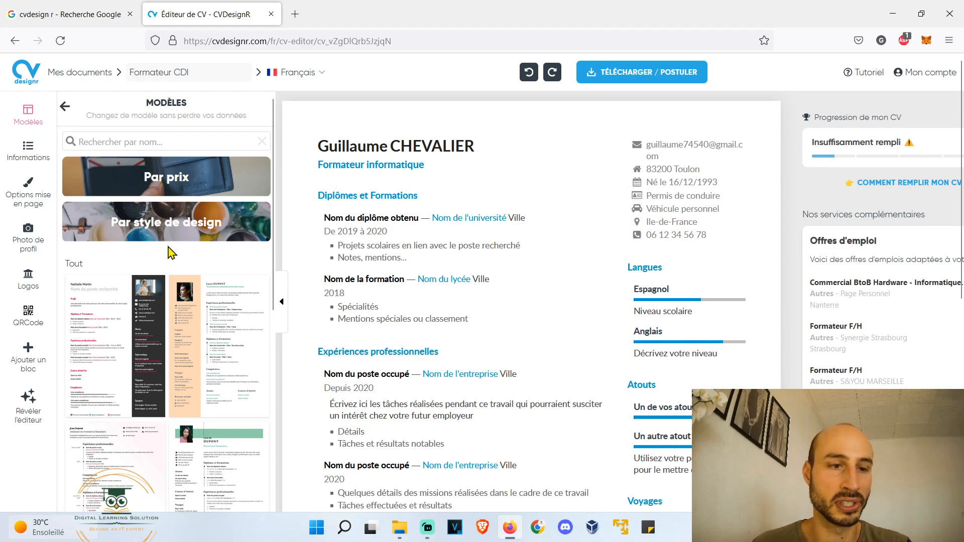
pyautogui.scroll(-2, 123, 266)
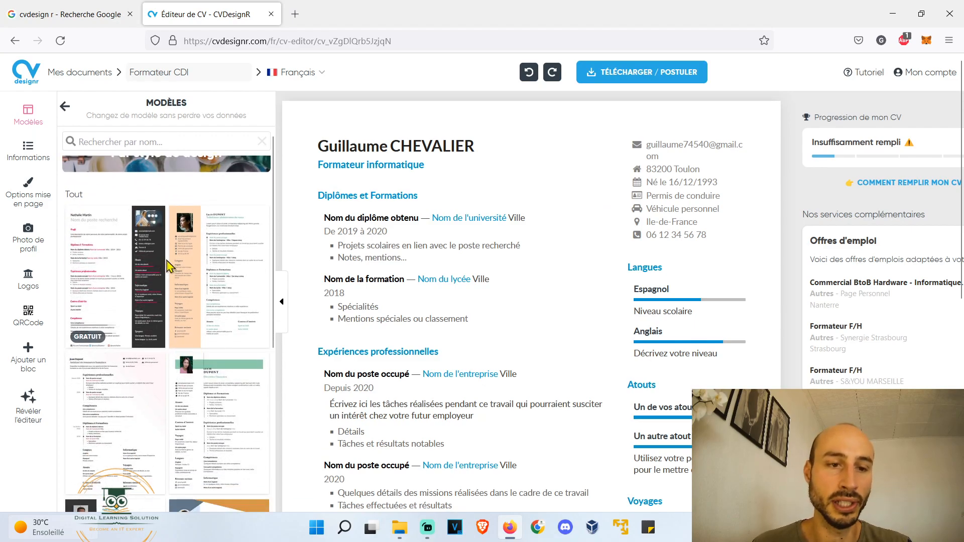
pyautogui.scroll(-2, 220, 410)
pyautogui.scroll(5, 215, 372)
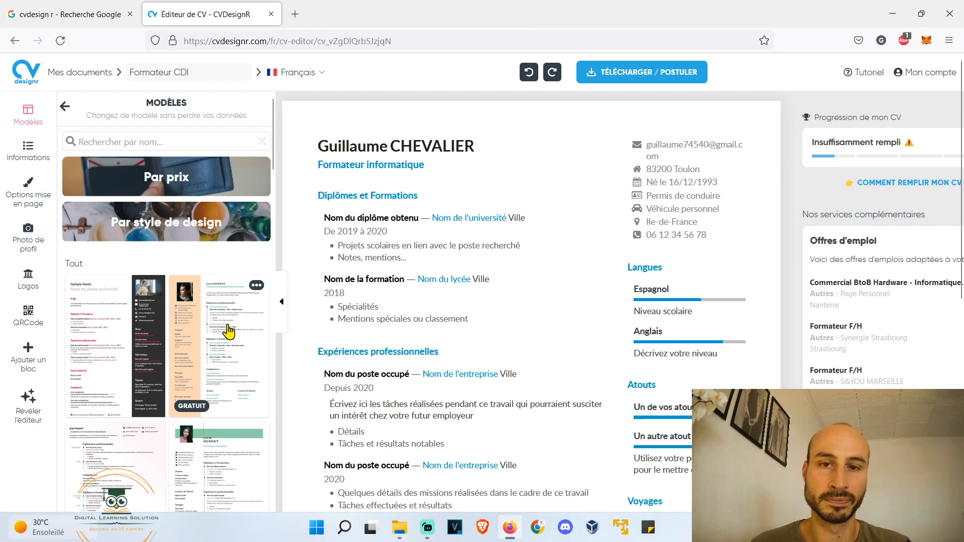
pyautogui.click(229, 331)
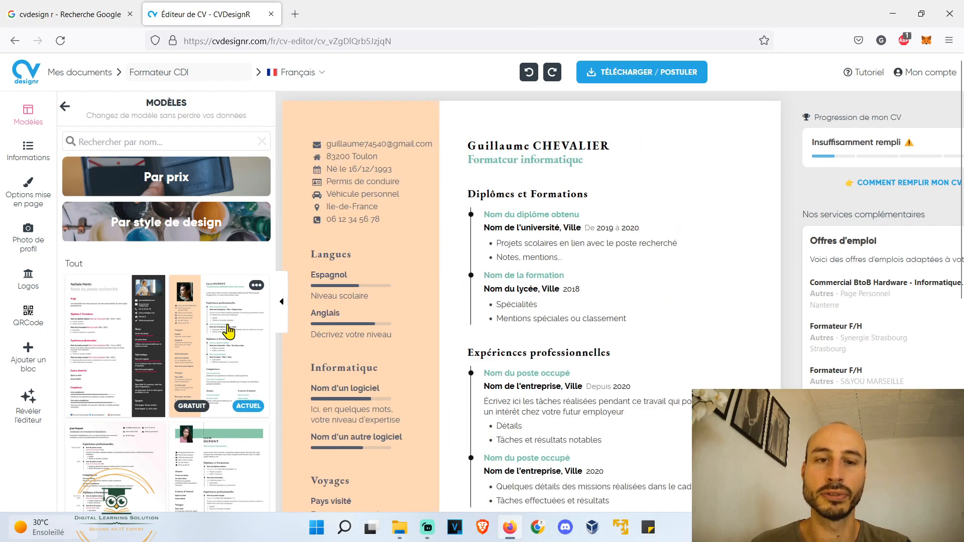
pyautogui.scroll(-6, 570, 226)
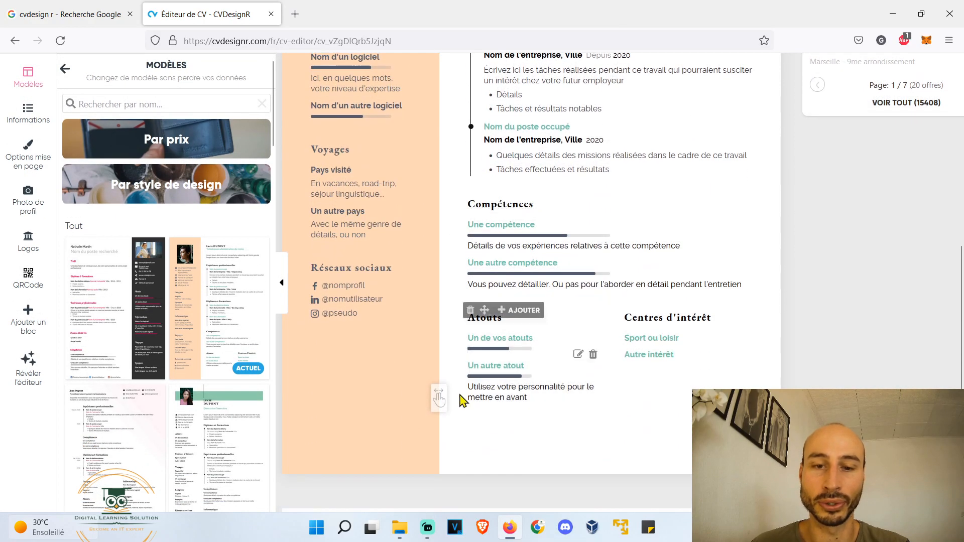
pyautogui.scroll(7, 462, 400)
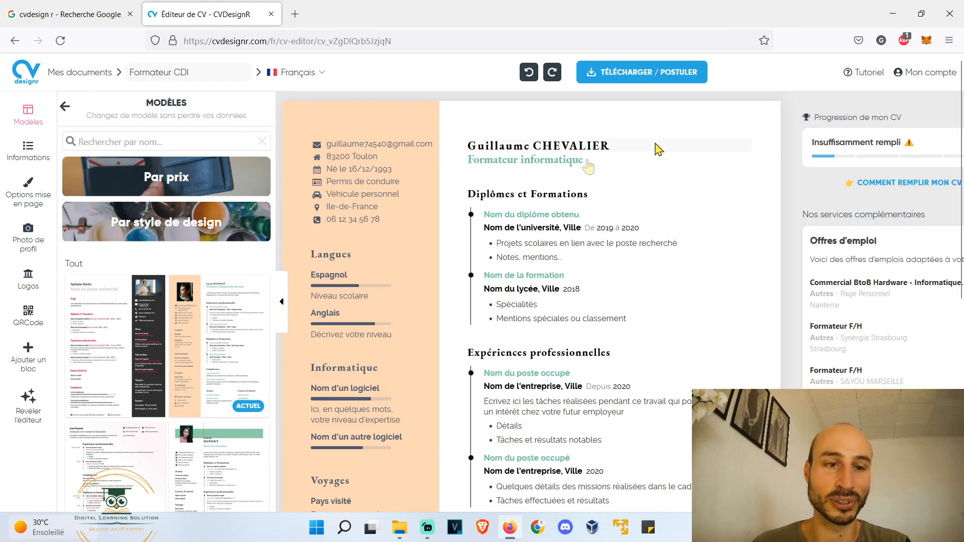
pyautogui.click(281, 301)
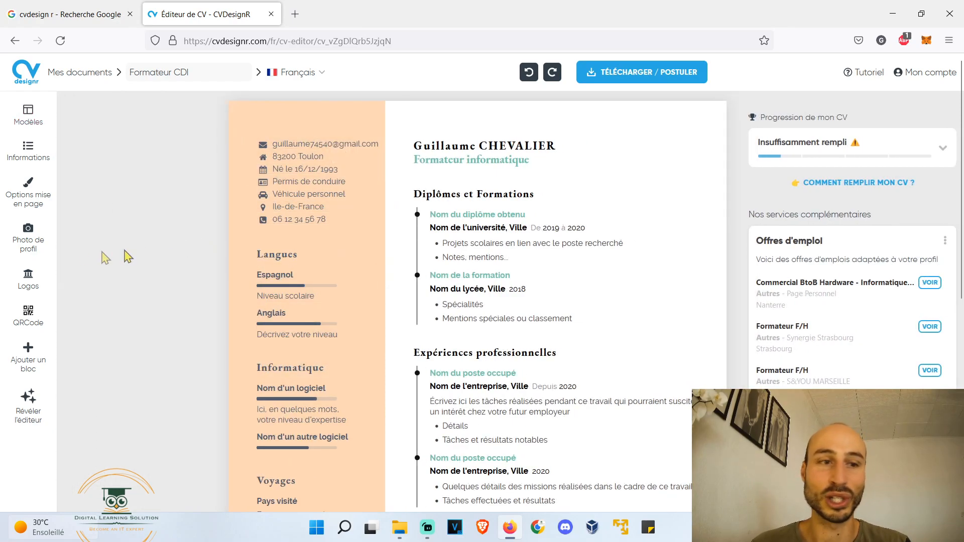
# Add the head-and-shoulders portrait as the CV's profile photo, keeping the full image in the crop frame.
pyautogui.click(28, 234)
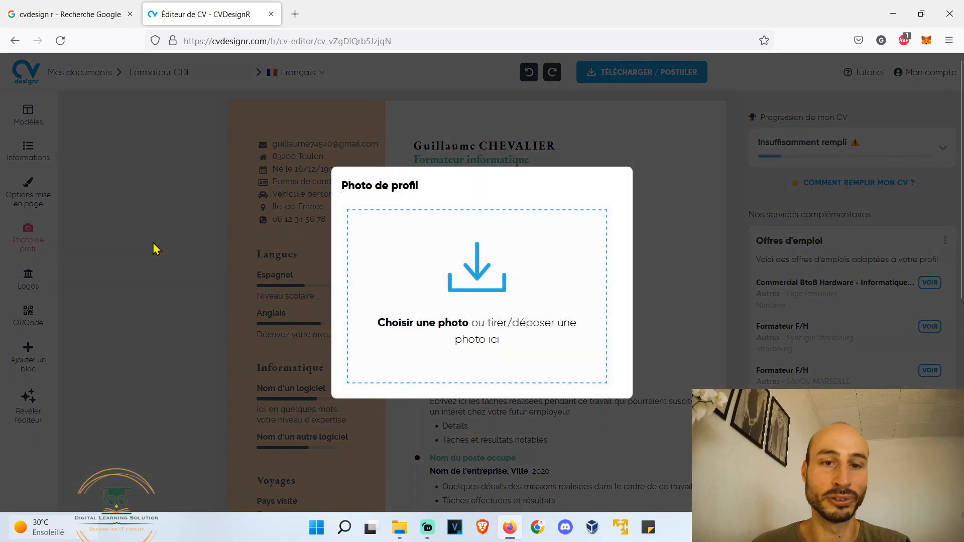
pyautogui.click(405, 266)
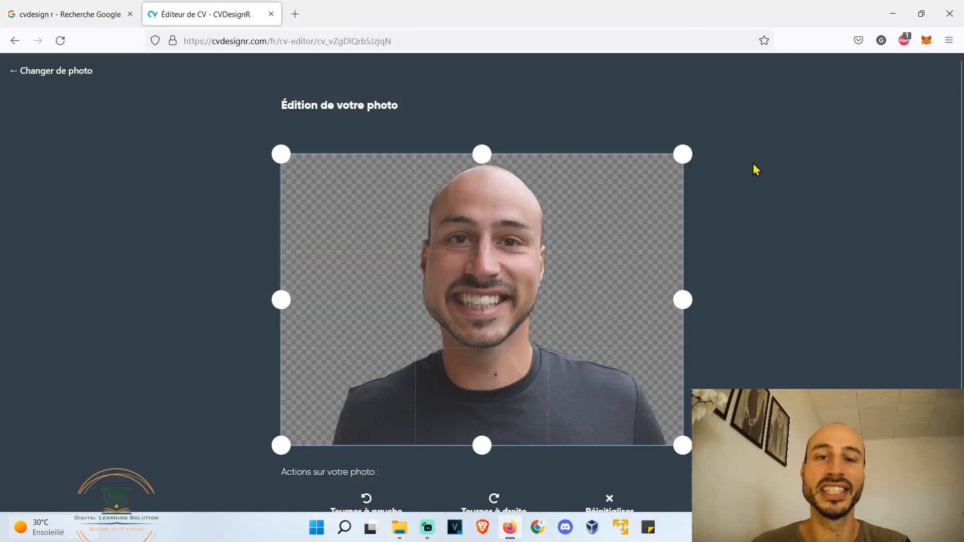
pyautogui.moveTo(680, 443)
pyautogui.mouseDown()
pyautogui.moveTo(577, 372)
pyautogui.moveTo(648, 403)
pyautogui.moveTo(684, 446)
pyautogui.mouseUp()
pyautogui.scroll(-2, 483, 299)
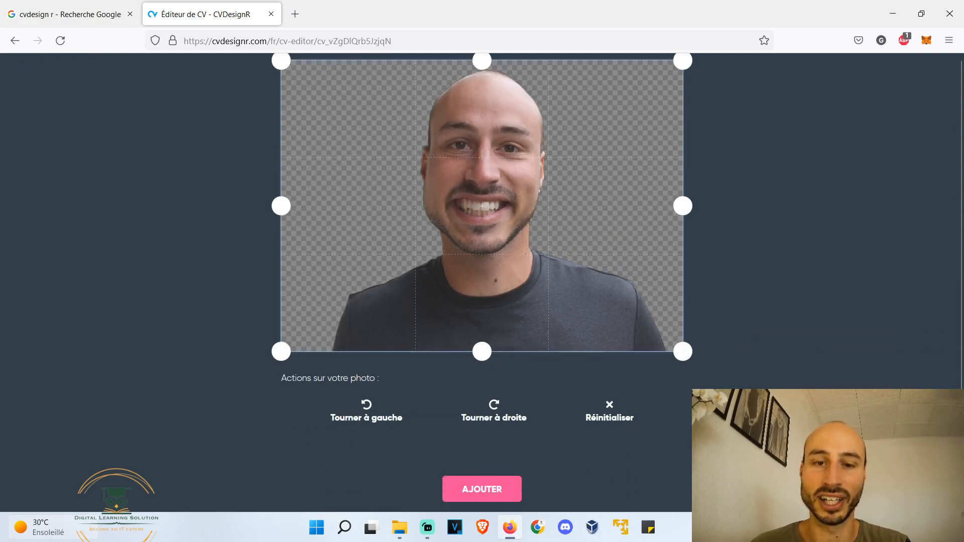
pyautogui.click(454, 487)
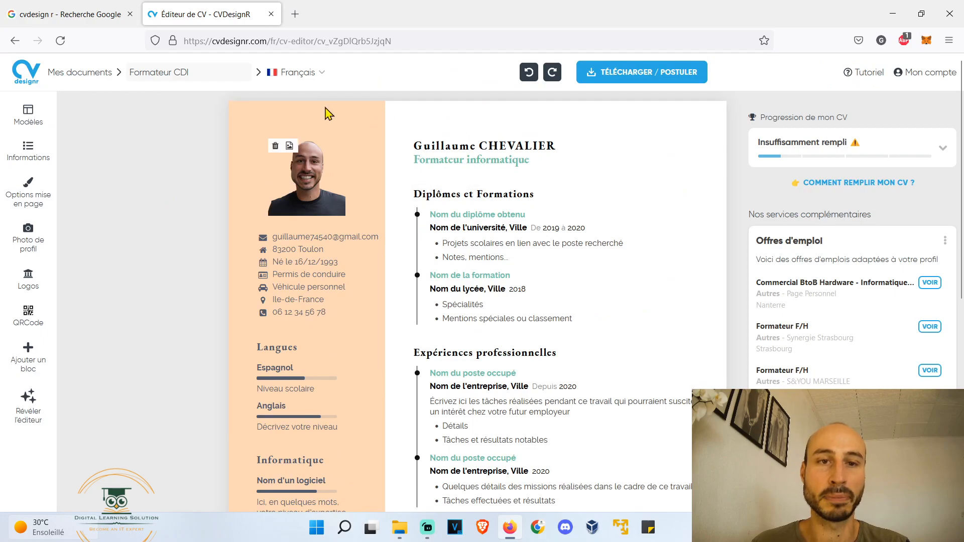
# Narrow the CV's peach sidebar slightly by moving the divider between the two columns.
pyautogui.moveTo(385, 128)
pyautogui.mouseDown()
pyautogui.moveTo(437, 140)
pyautogui.moveTo(336, 133)
pyautogui.moveTo(378, 141)
pyautogui.mouseUp()
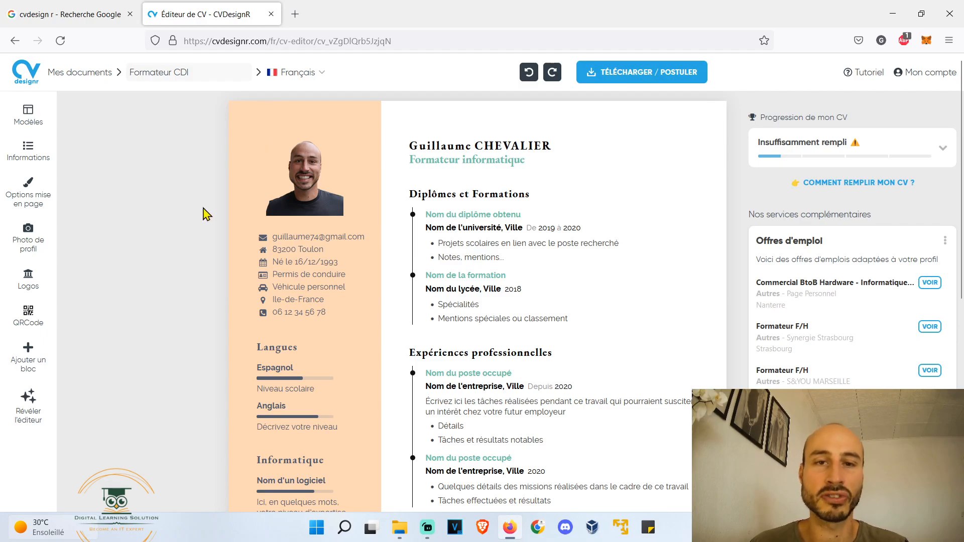
pyautogui.scroll(3, 206, 214)
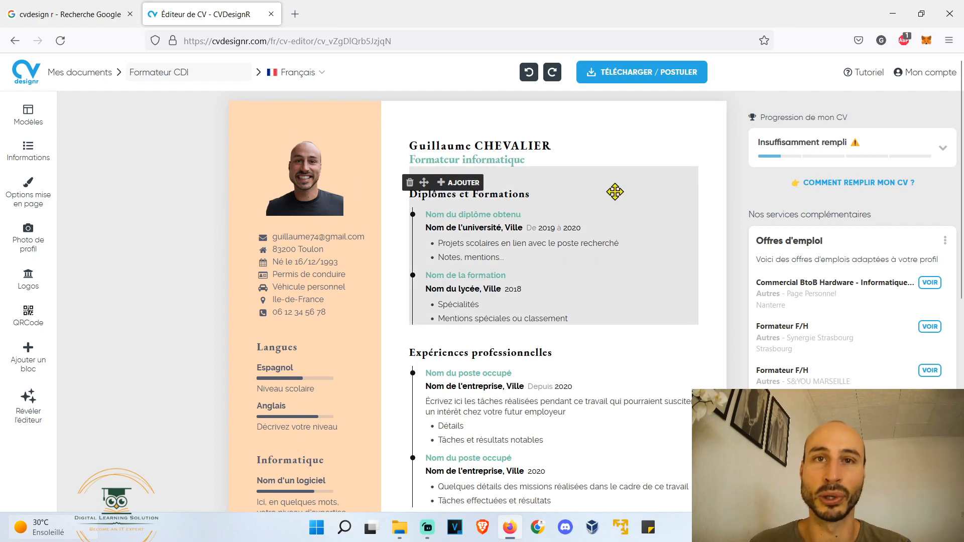
pyautogui.moveTo(615, 192)
pyautogui.mouseDown()
pyautogui.moveTo(614, 178)
pyautogui.moveTo(603, 399)
pyautogui.moveTo(601, 189)
pyautogui.mouseUp()
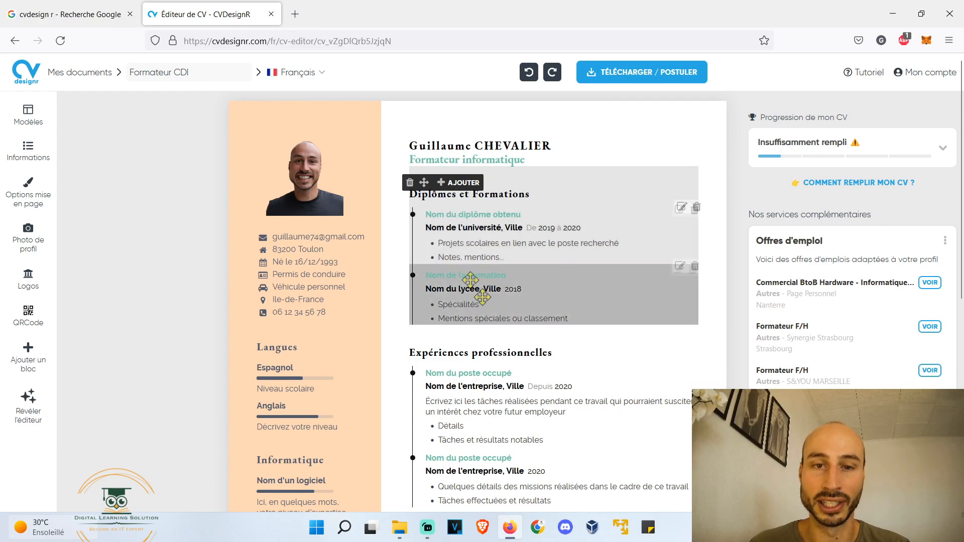
# Add a Diplômes et Formations entry "Test" with school and place "test", Mars 2020 to Février 2023, and place it last in the section.
pyautogui.click(440, 185)
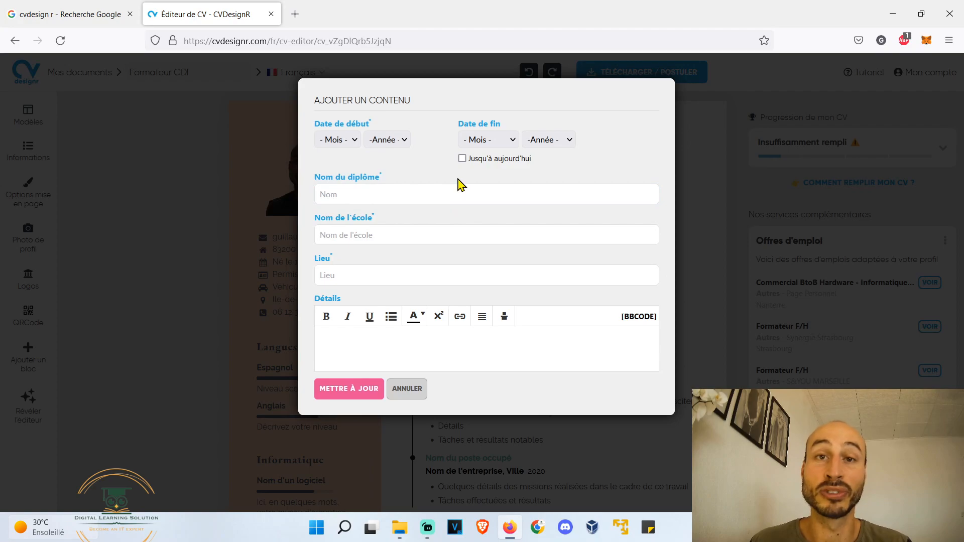
pyautogui.click(411, 192)
pyautogui.write('Test')
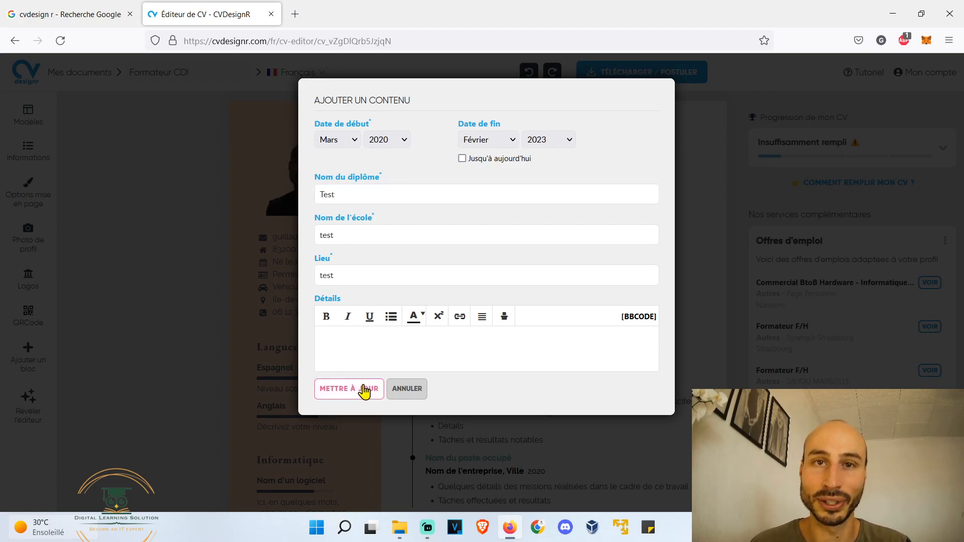
pyautogui.click(364, 391)
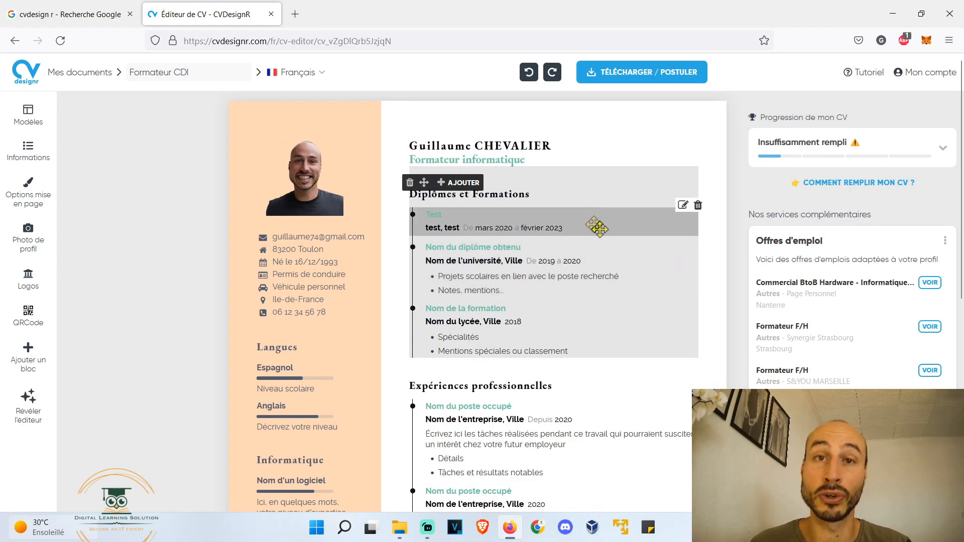
pyautogui.moveTo(577, 222); pyautogui.dragTo(576, 337)
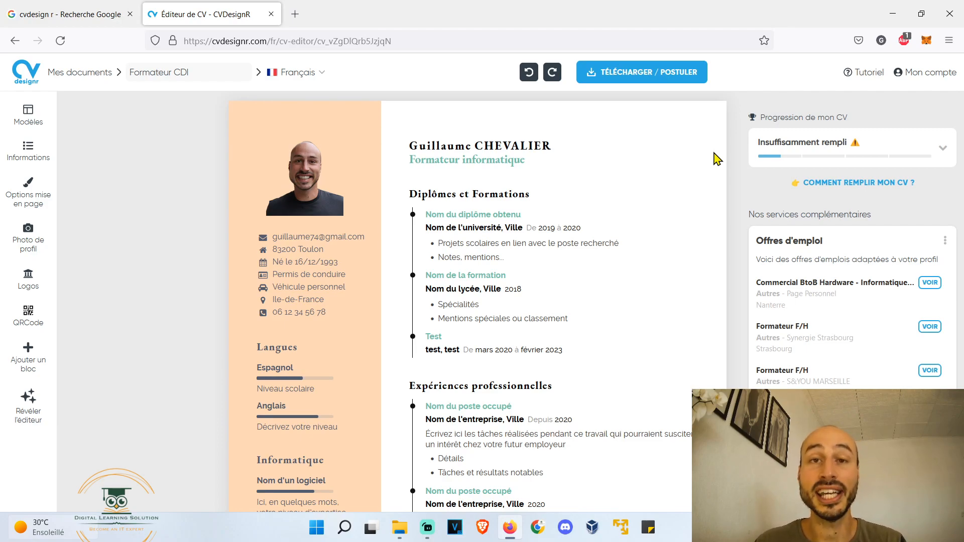
# Examine the edit form of the first job under Expériences professionnelles and leave it without making changes.
pyautogui.scroll(-4, 717, 159)
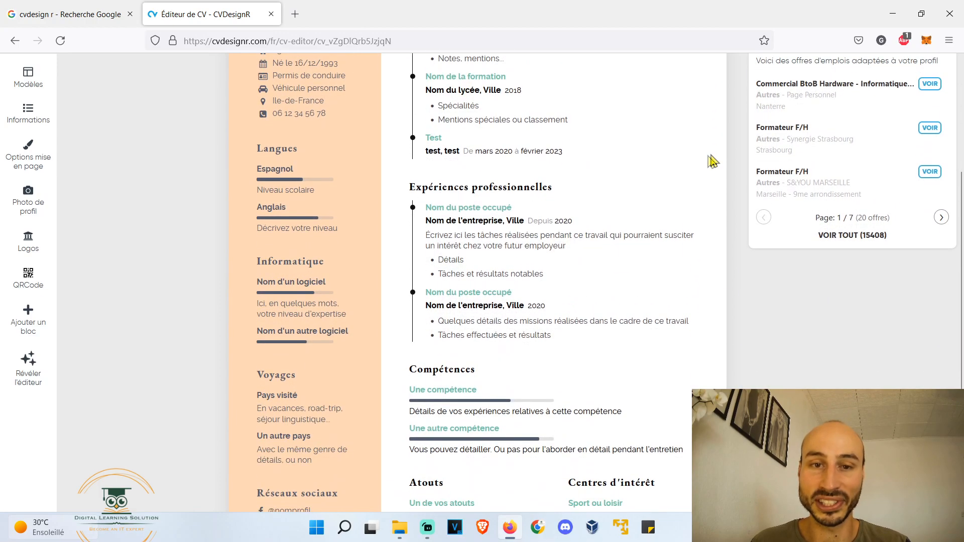
pyautogui.moveTo(544, 204)
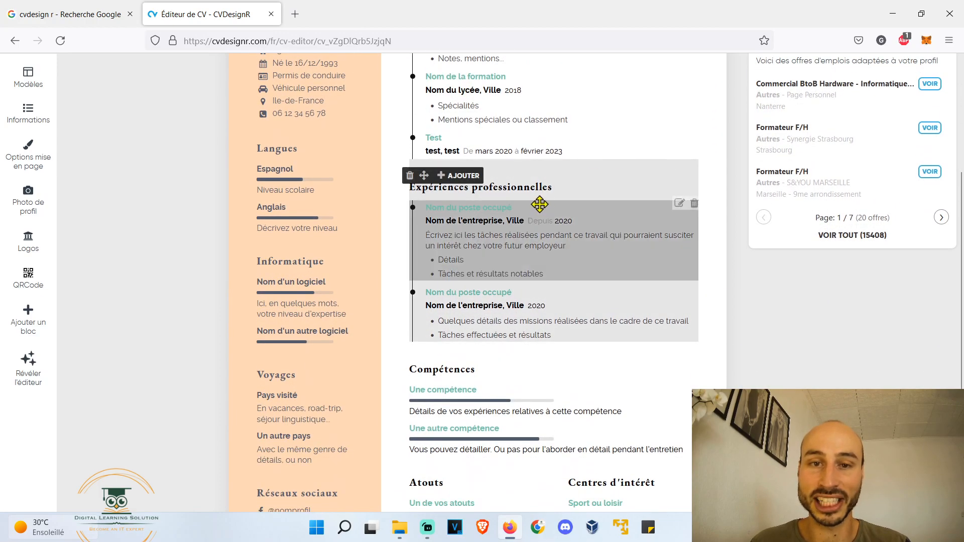
pyautogui.click(682, 199)
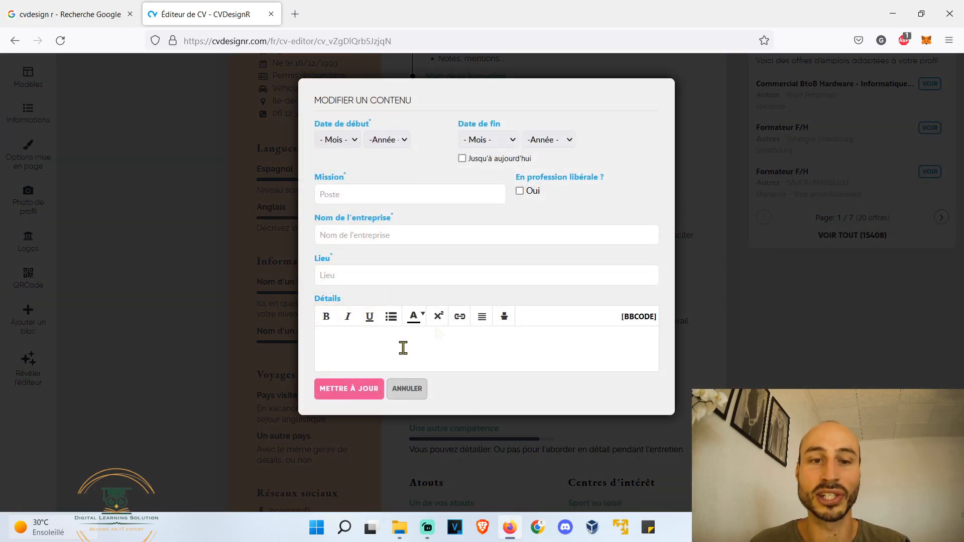
pyautogui.click(407, 390)
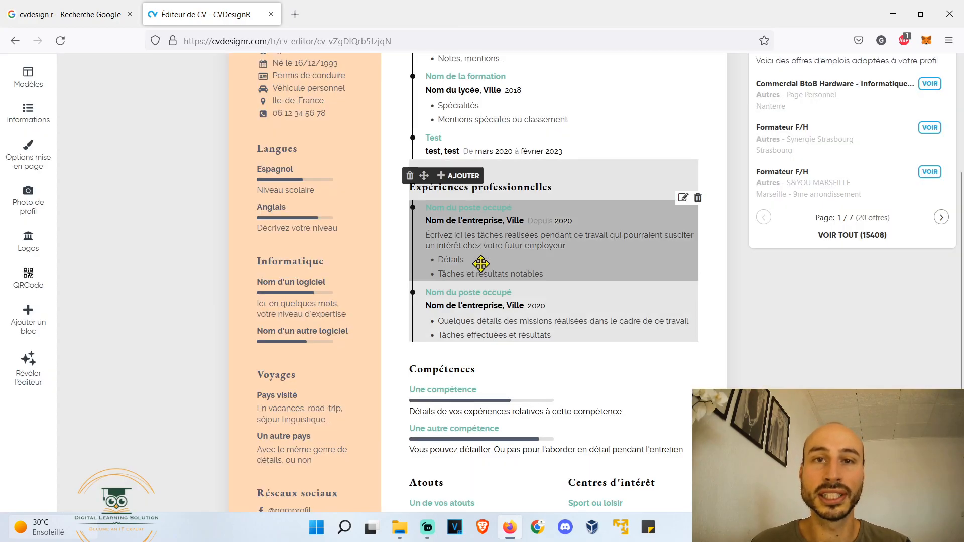
pyautogui.click(481, 263)
pyautogui.click(423, 392)
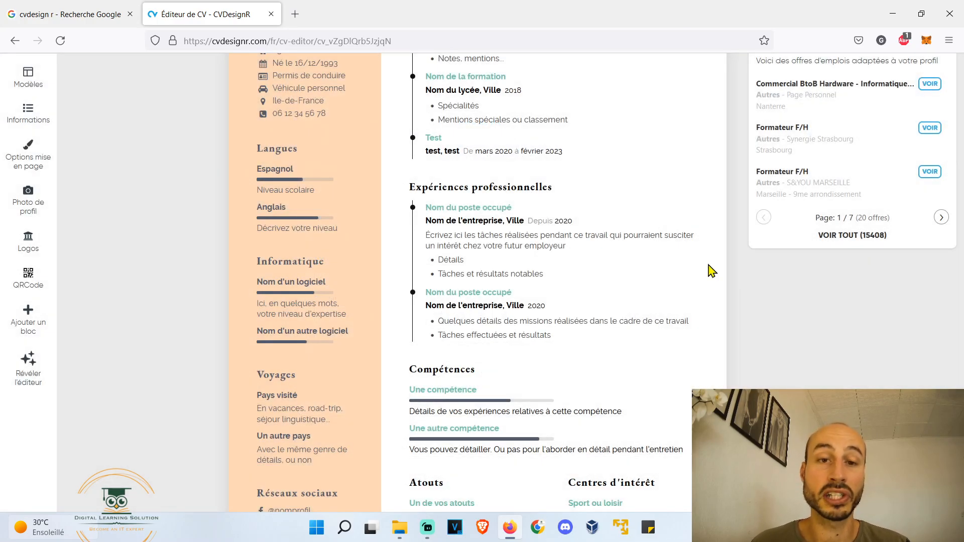
# Move the Compétences section to the start of the main column, above Diplômes et Formations.
pyautogui.moveTo(571, 358); pyautogui.dragTo(564, 112)
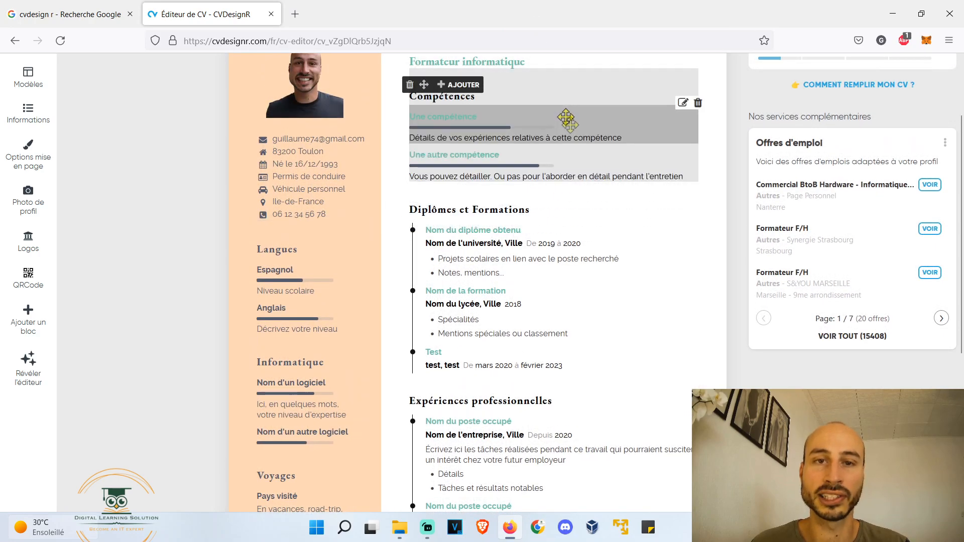
pyautogui.scroll(-5, 566, 202)
pyautogui.scroll(1, 562, 301)
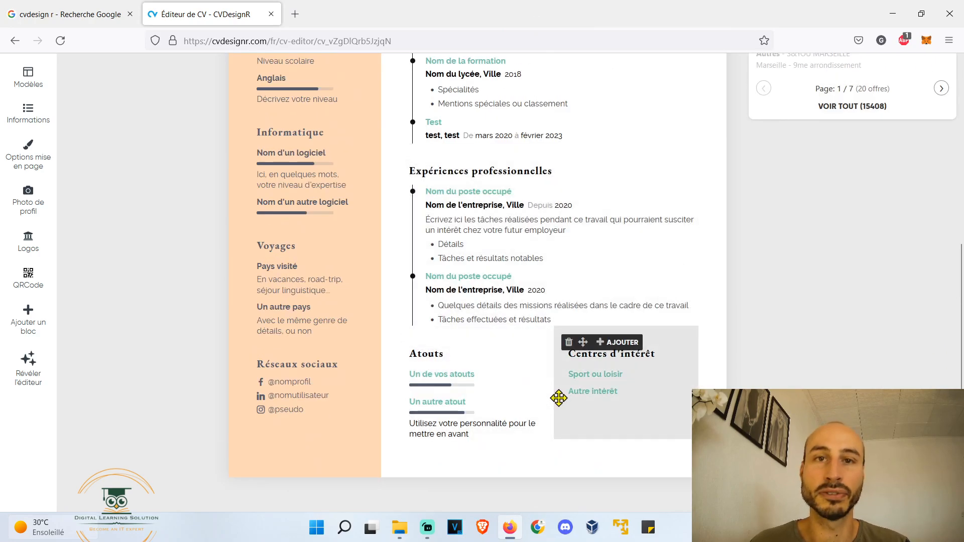
pyautogui.scroll(1, 708, 248)
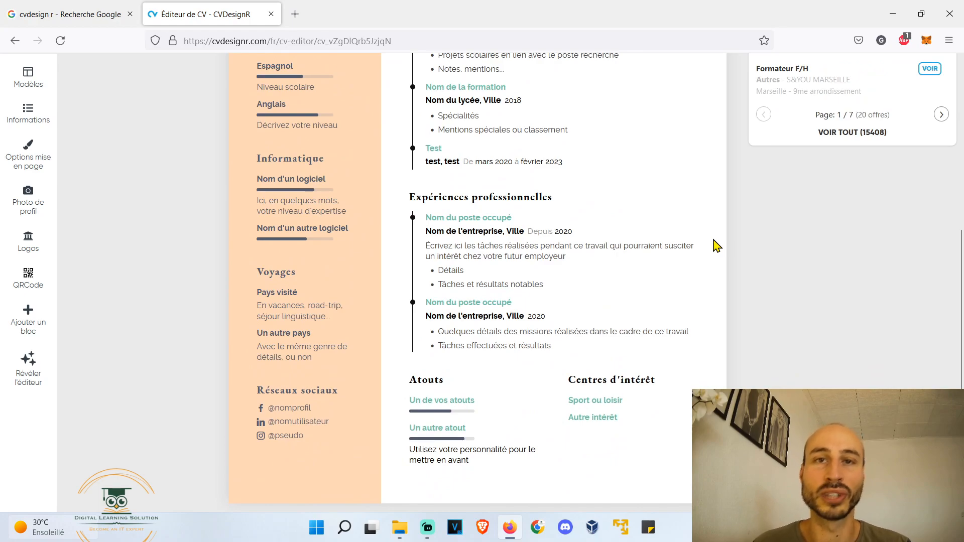
pyautogui.scroll(5, 720, 206)
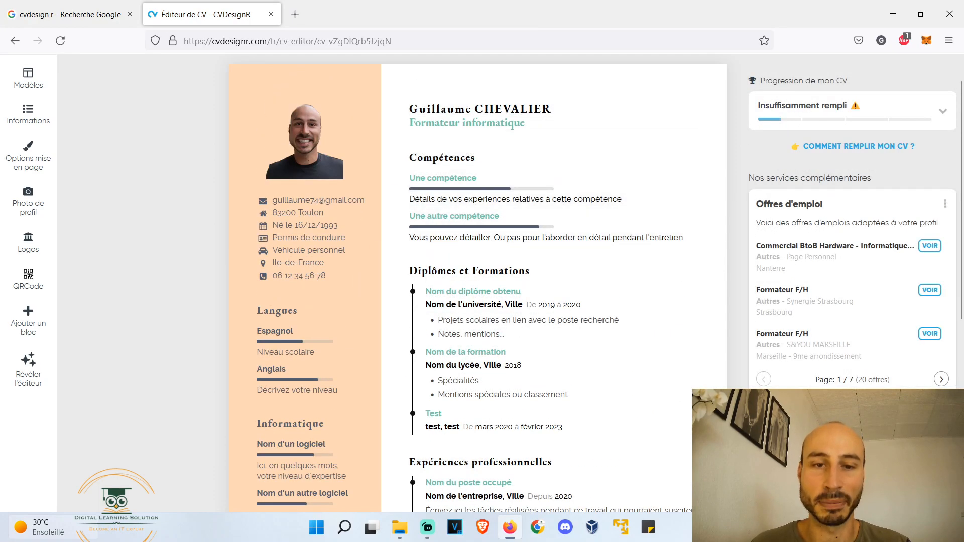
# Add Afar as a new language in the Langues section.
pyautogui.moveTo(316, 323)
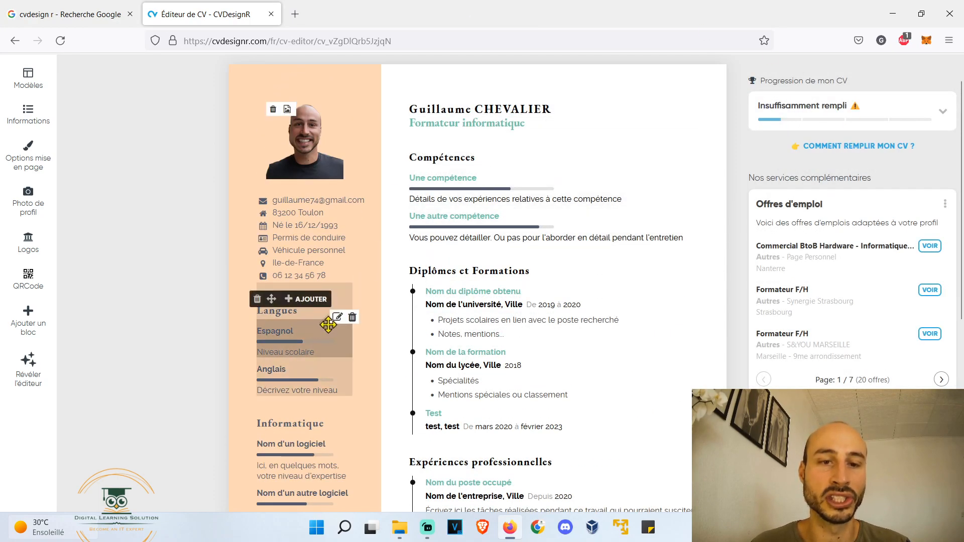
pyautogui.click(300, 301)
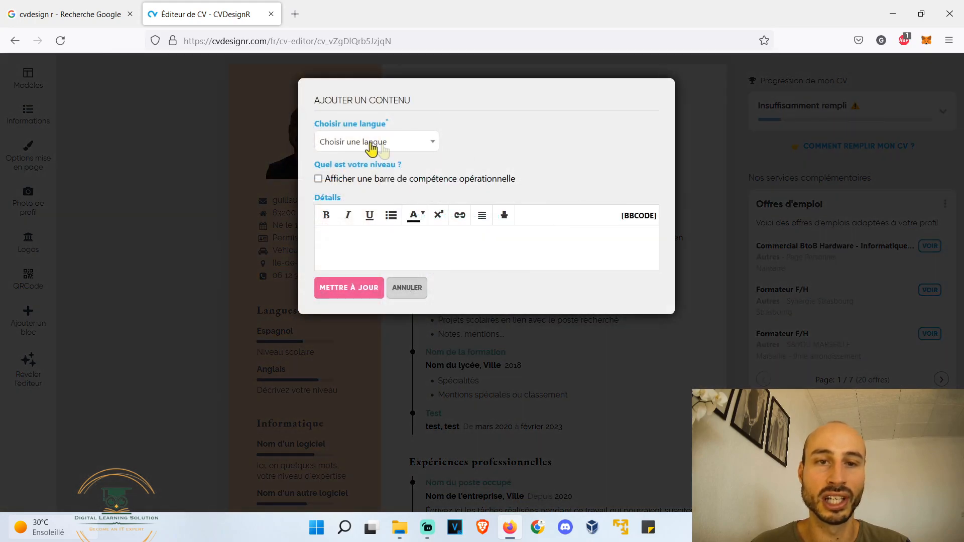
pyautogui.click(396, 145)
pyautogui.click(397, 229)
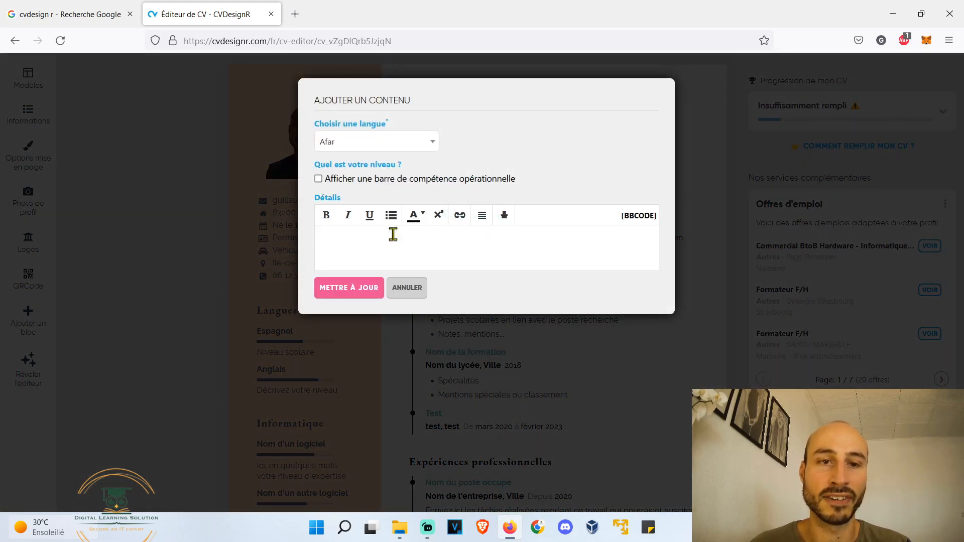
pyautogui.click(348, 294)
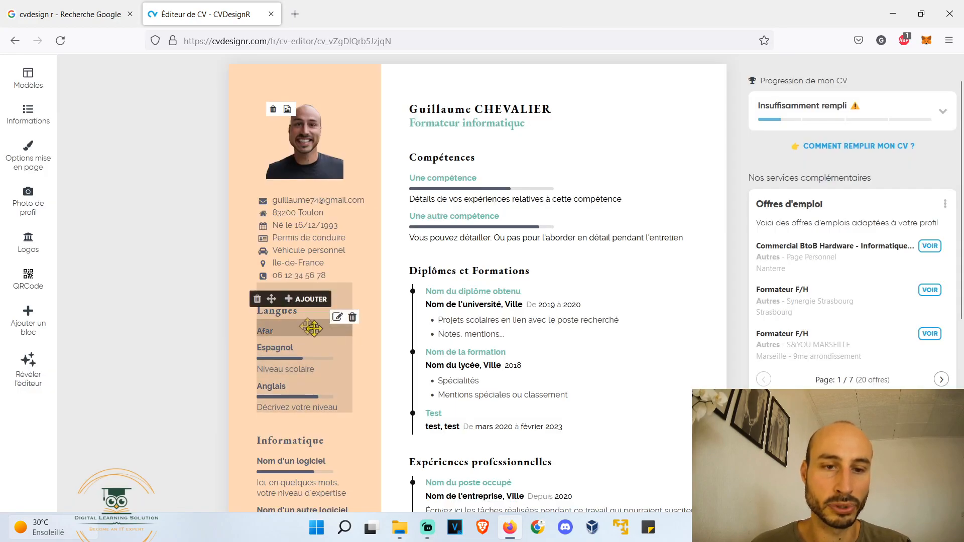
# Display an operational skill bar for the Afar entry and set its level near the high end.
pyautogui.click(302, 323)
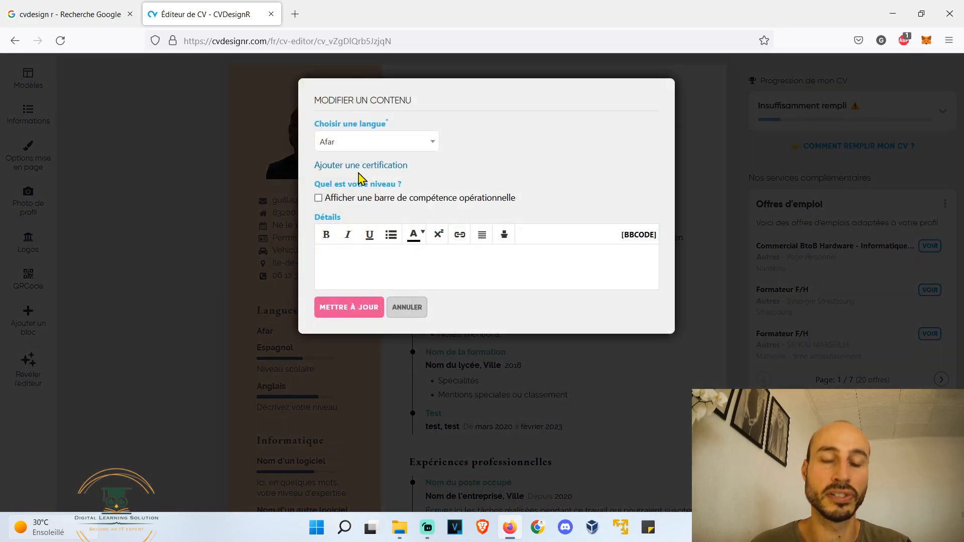
pyautogui.click(330, 198)
pyautogui.moveTo(331, 211); pyautogui.dragTo(409, 212)
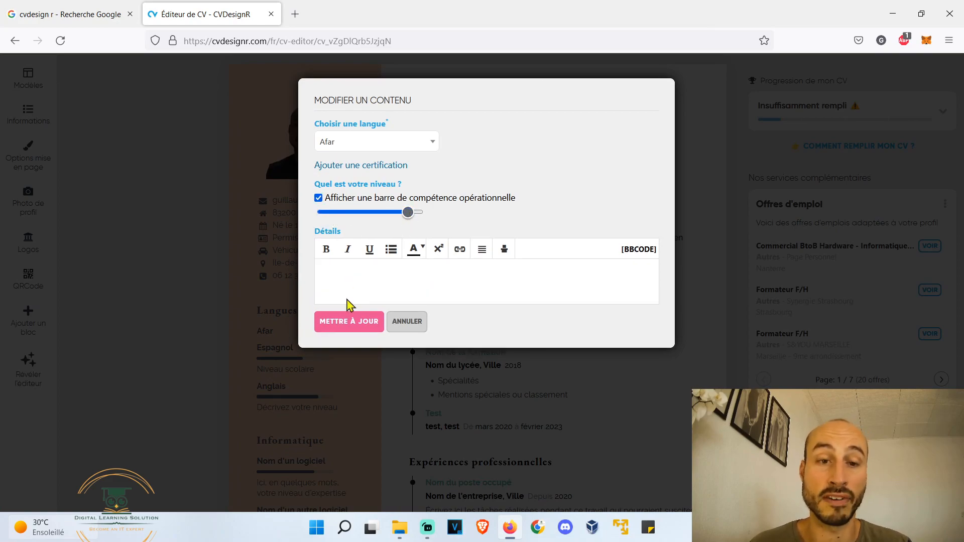
pyautogui.click(353, 324)
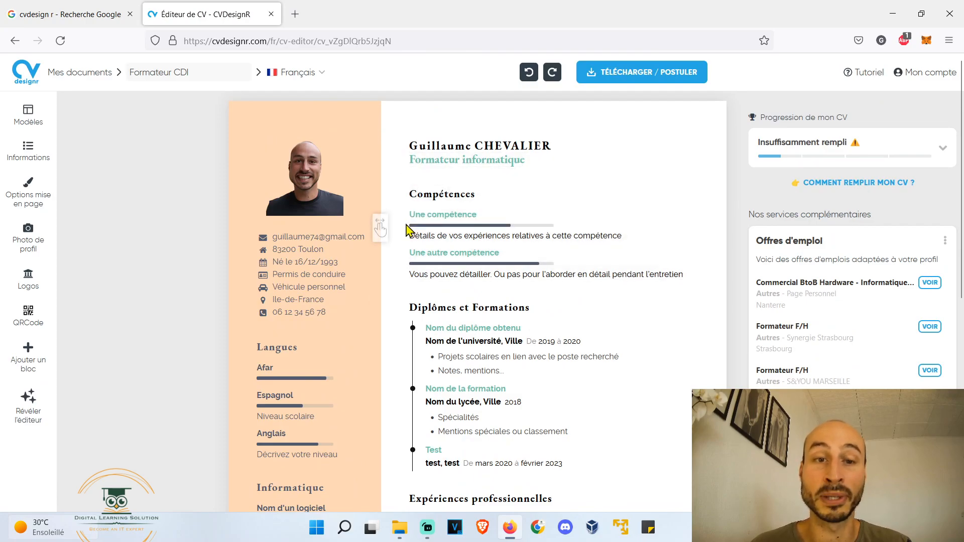
# Move the Informatique section above Langues in the CV's sidebar.
pyautogui.scroll(-3, 395, 295)
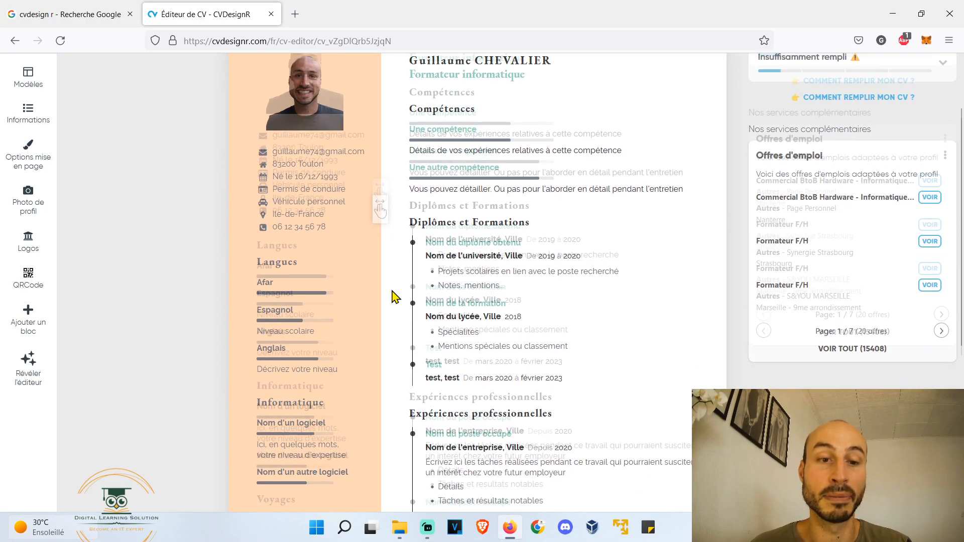
pyautogui.moveTo(357, 331); pyautogui.dragTo(334, 204)
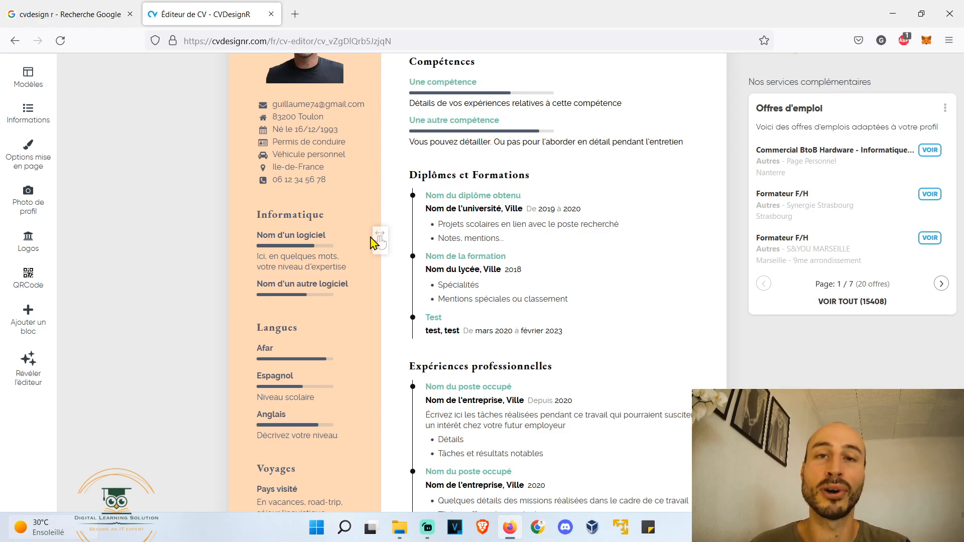
pyautogui.scroll(3, 372, 243)
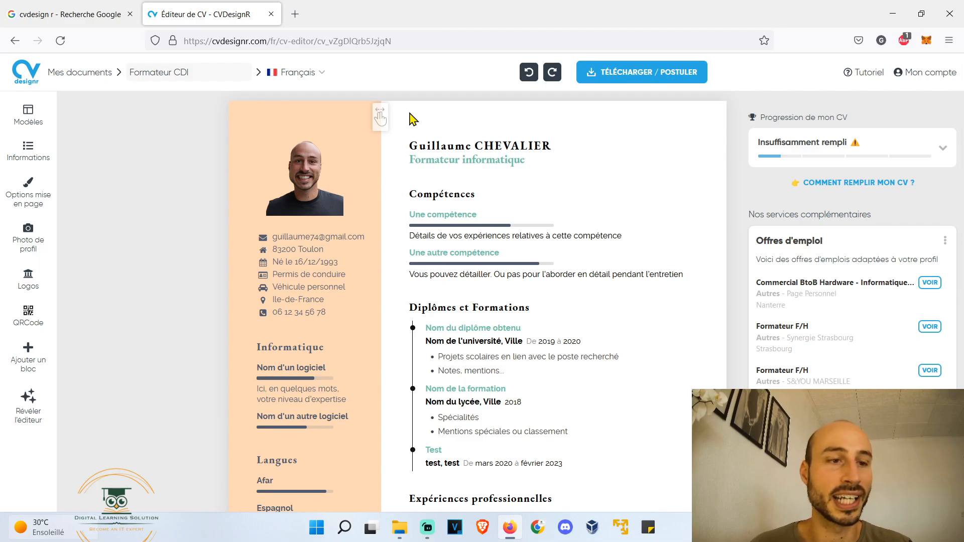
# Add a computer-skills block to the main column below Expériences professionnelles, beside Atouts.
pyautogui.scroll(-5, 412, 119)
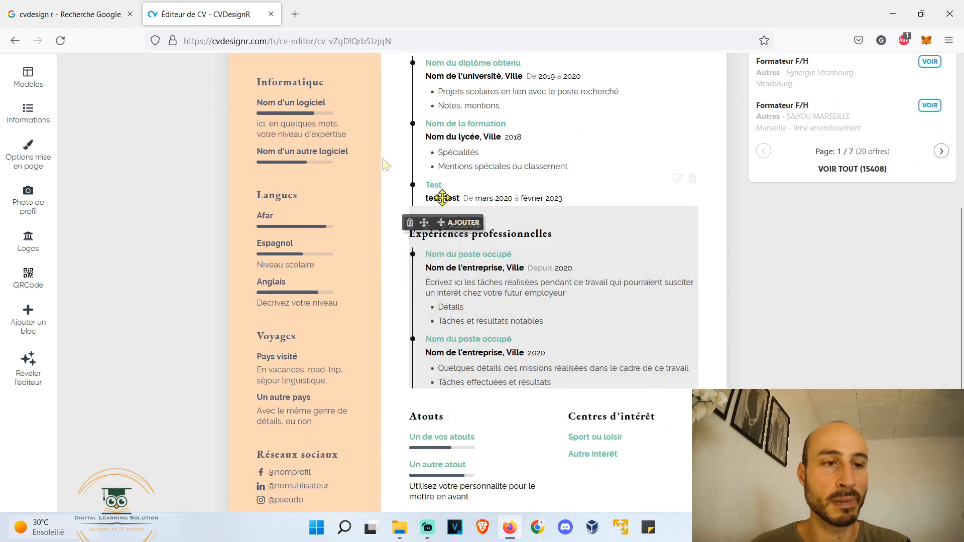
pyautogui.click(27, 323)
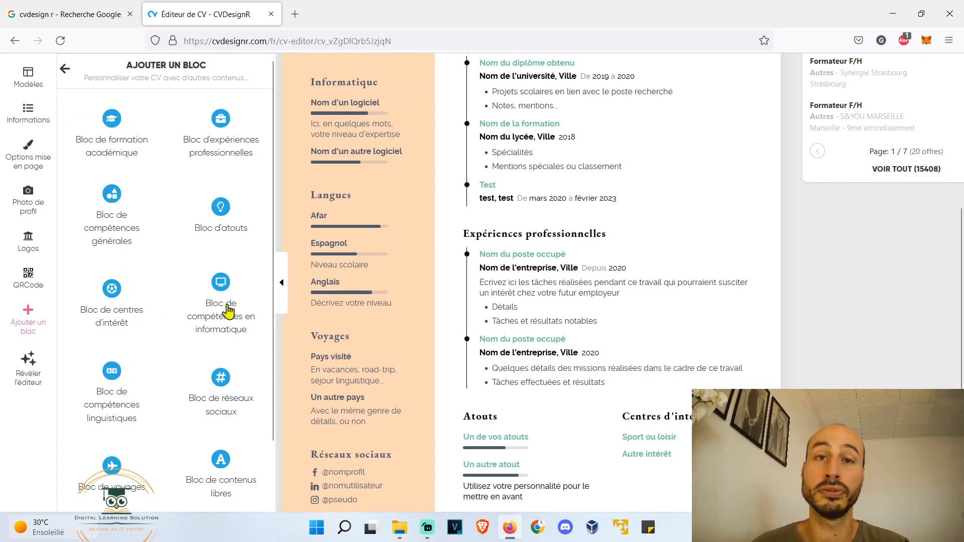
pyautogui.moveTo(227, 310); pyautogui.dragTo(673, 320)
pyautogui.moveTo(670, 425); pyautogui.dragTo(641, 421)
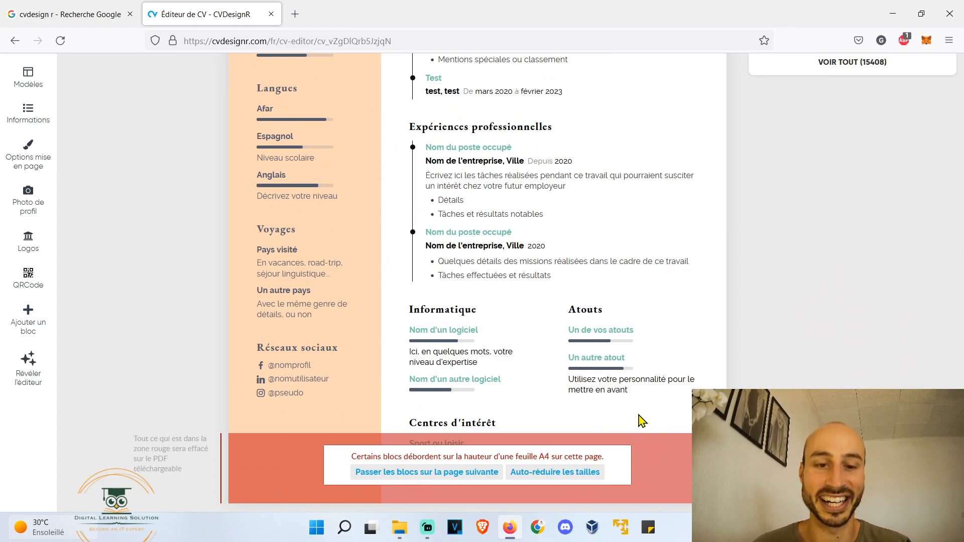
pyautogui.scroll(-1, 641, 421)
pyautogui.scroll(1, 641, 421)
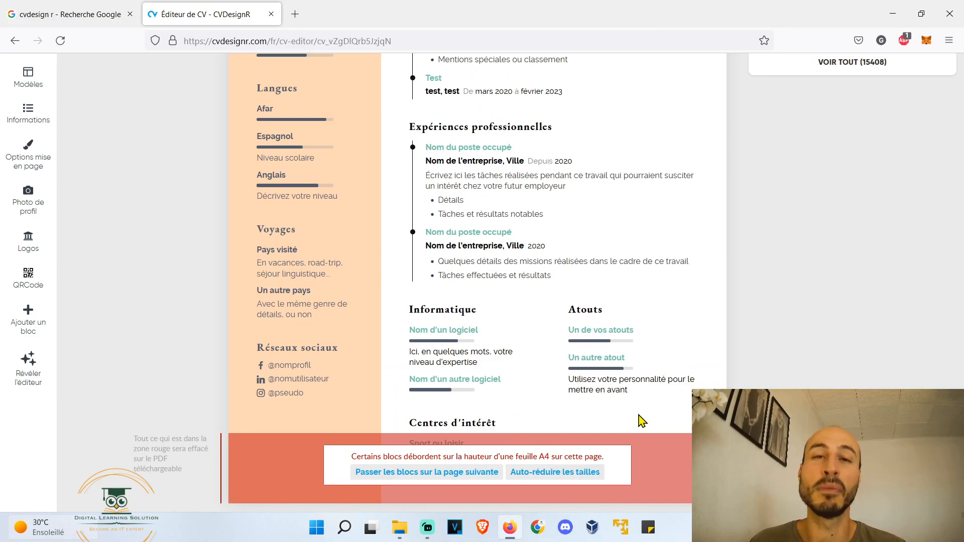
# Automatically reduce the CV's sizes so the overflowing blocks fit the A4 page, and dismiss the modification notice.
pyautogui.click(579, 475)
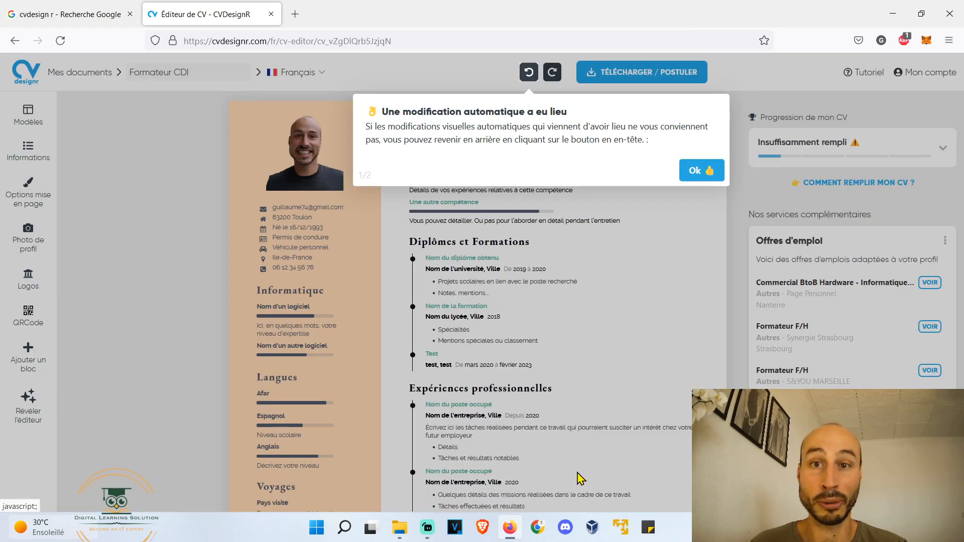
pyautogui.click(715, 171)
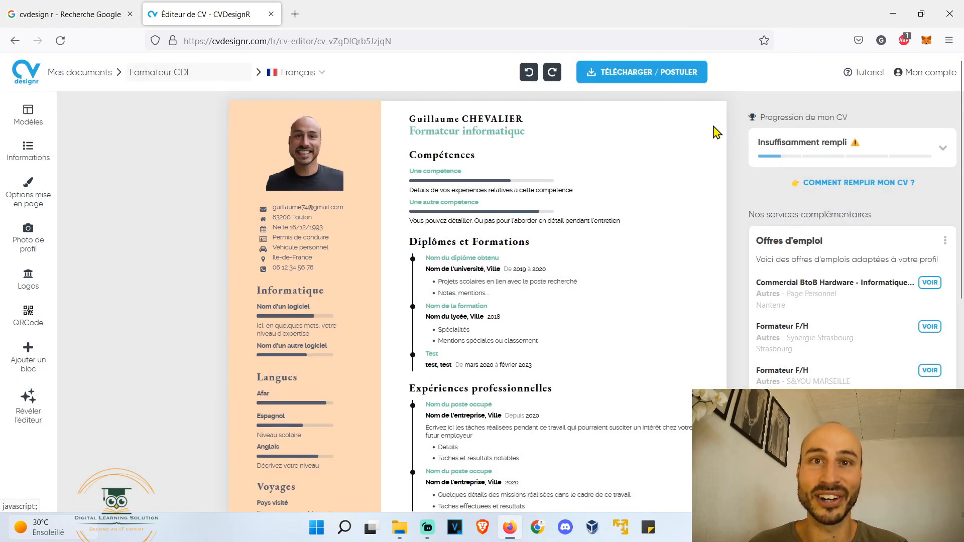
pyautogui.scroll(-5, 716, 132)
pyautogui.scroll(5, 716, 132)
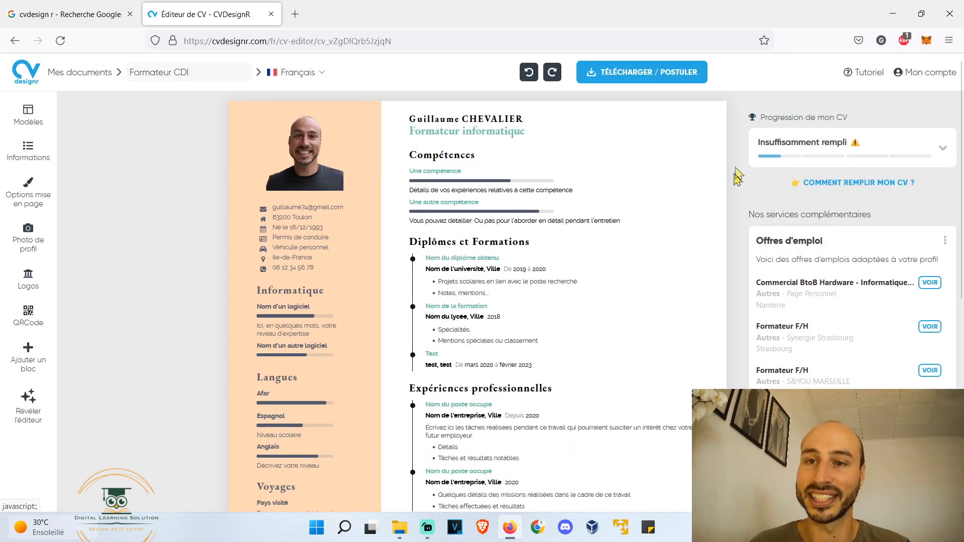
# Examine the Progression de mon CV checklist of items to complete and collapse it.
pyautogui.click(943, 150)
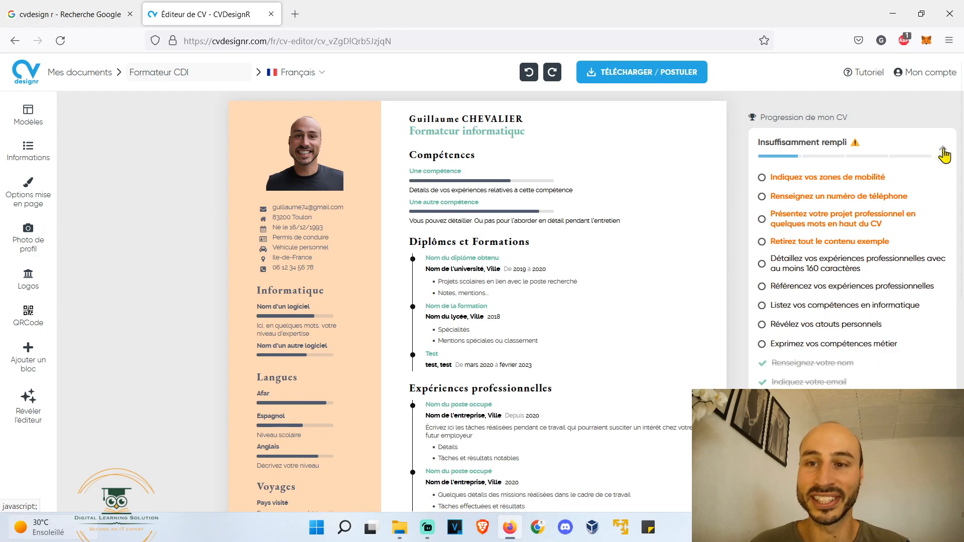
pyautogui.click(903, 166)
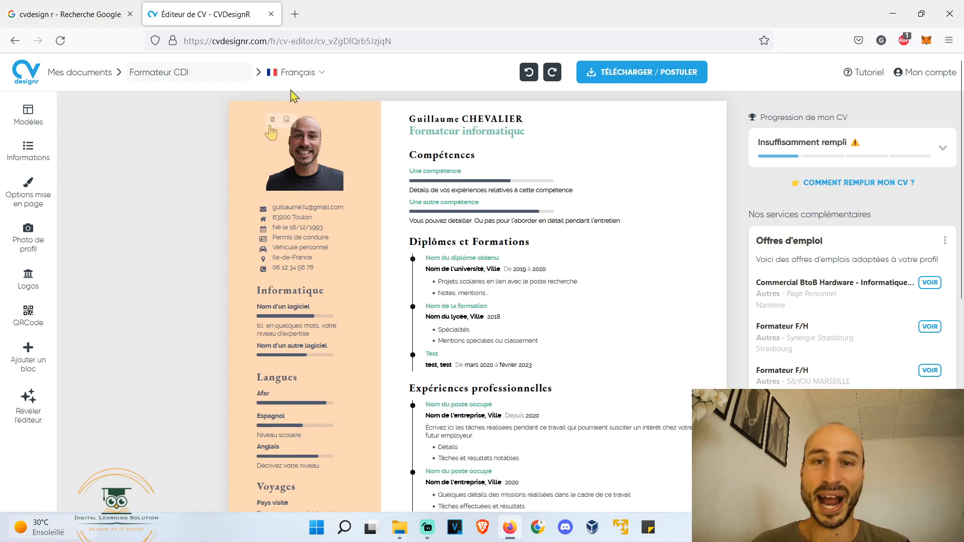
pyautogui.moveTo(376, 379)
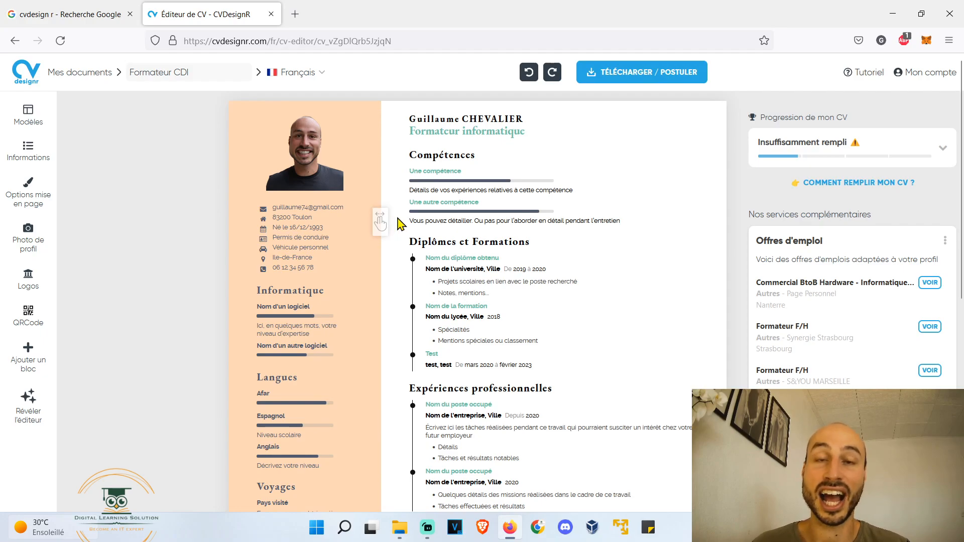
# Add a free-content block between the job title and Compétences, with the text "Phrase d'accroche".
pyautogui.click(30, 352)
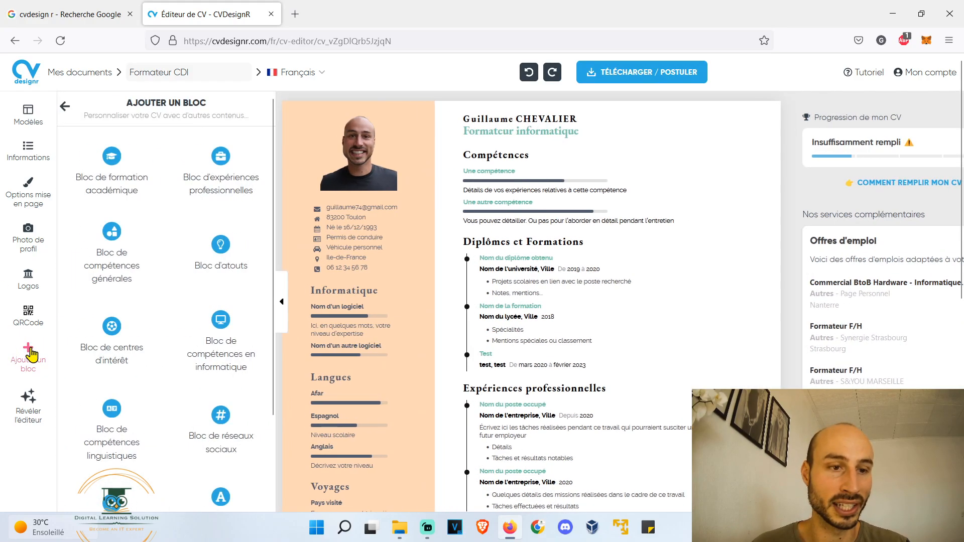
pyautogui.moveTo(231, 431); pyautogui.dragTo(624, 78)
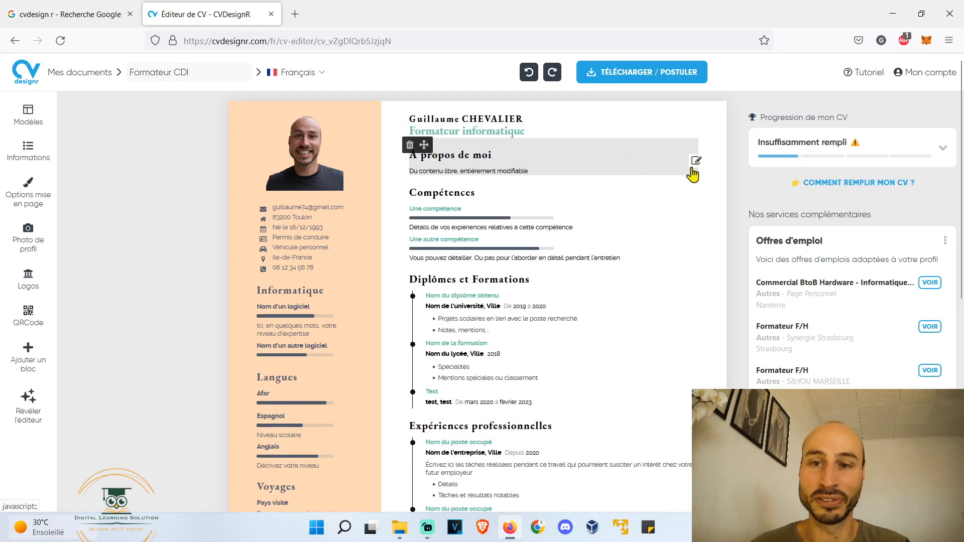
pyautogui.click(691, 168)
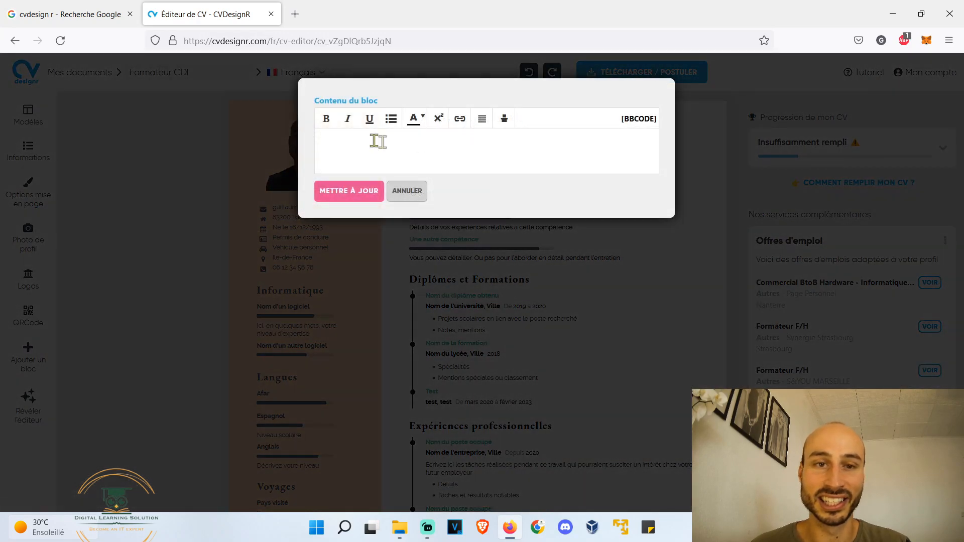
pyautogui.write("Phrase d'accroche")
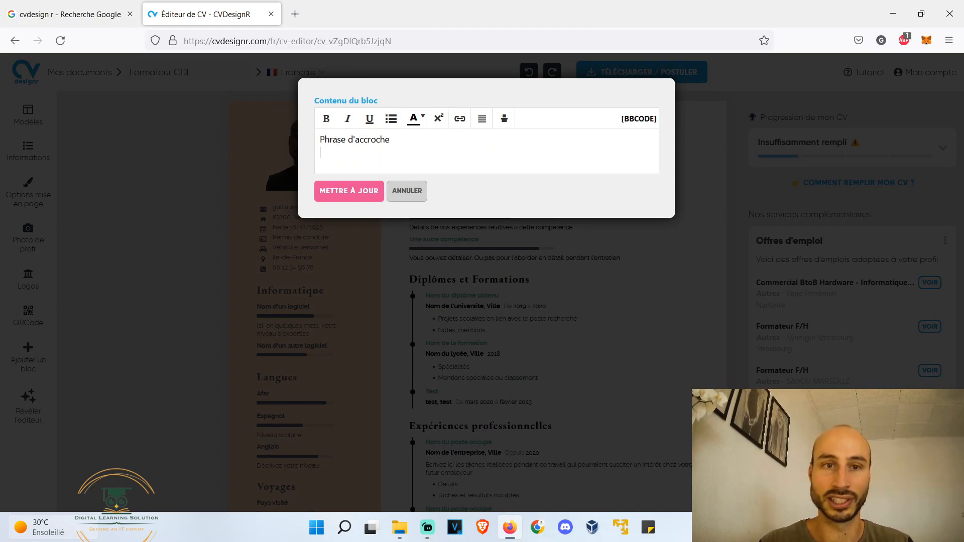
pyautogui.click(349, 190)
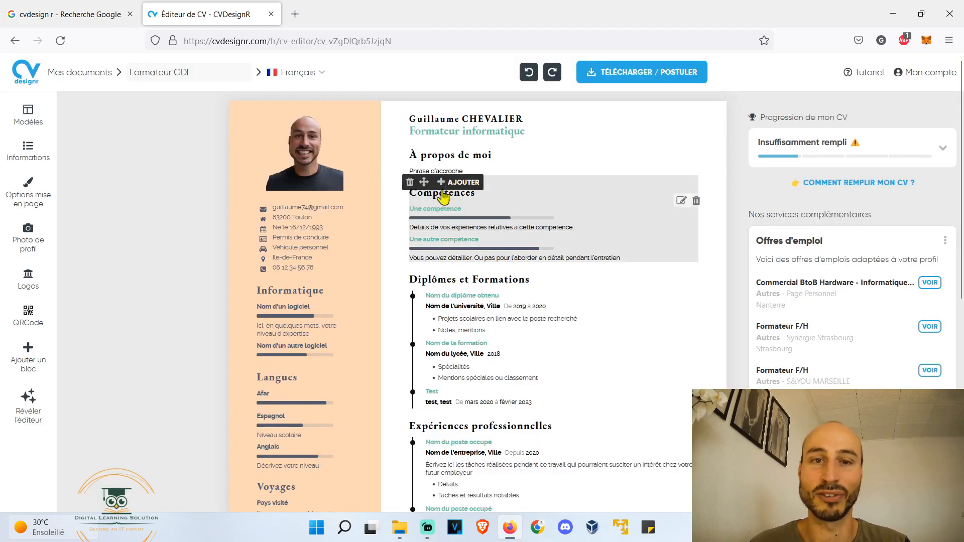
# Retitle the À propos de moi block "Pourquoi moi ??" and recheck the CV progress checklist.
pyautogui.tripleClick(454, 160)
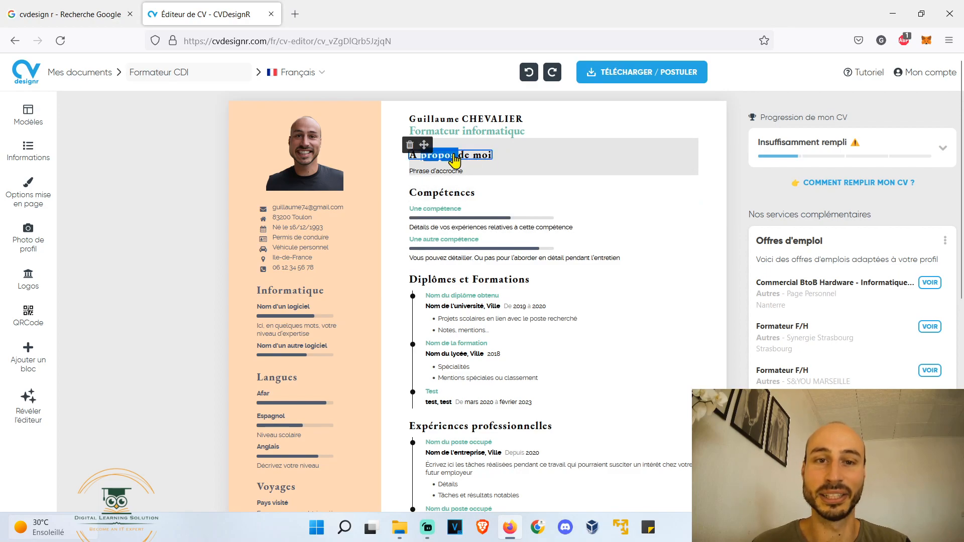
pyautogui.write('Pourquoi moi ??')
pyautogui.click(727, 129)
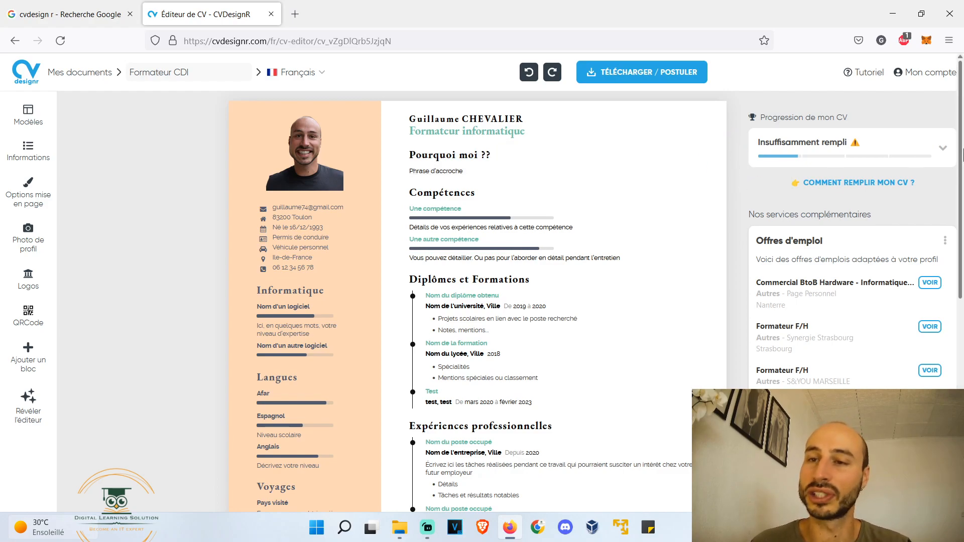
pyautogui.click(946, 149)
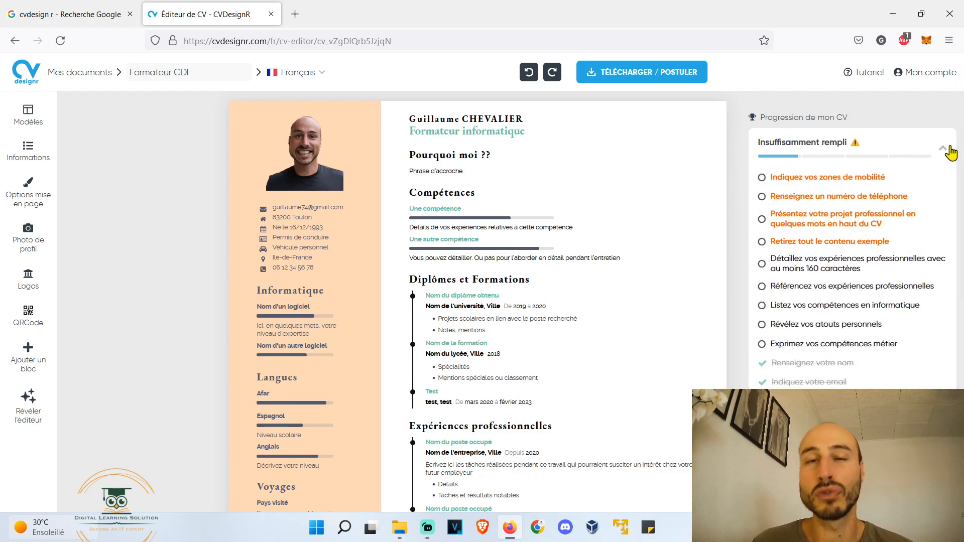
pyautogui.click(947, 148)
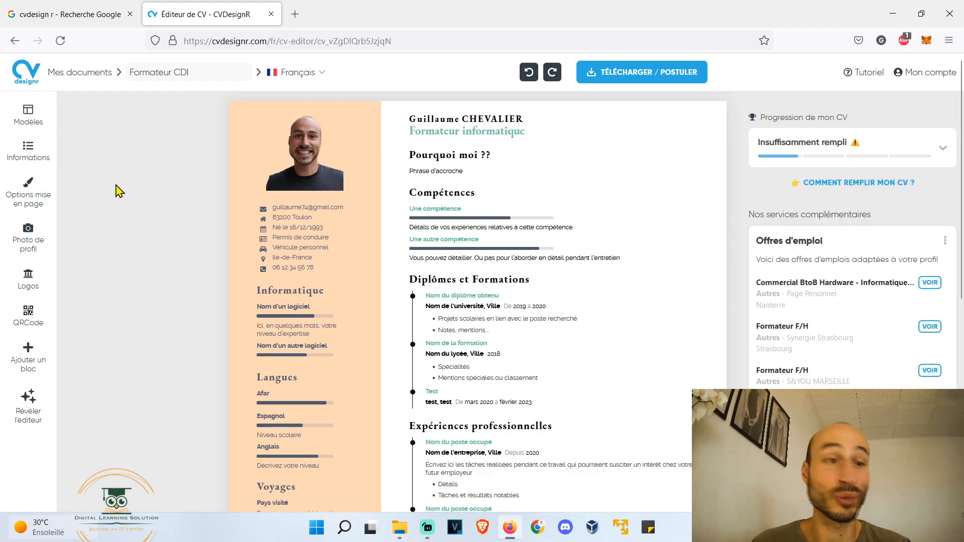
# Set the CV's background colour (Couleur du fond) to light blue, hex B7C9FE.
pyautogui.click(26, 190)
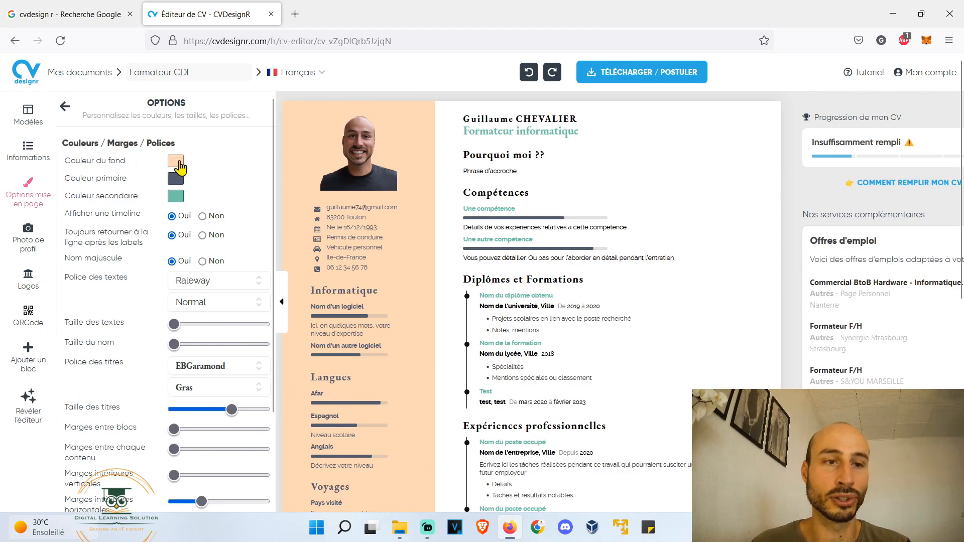
pyautogui.click(179, 162)
pyautogui.moveTo(311, 213); pyautogui.dragTo(308, 198)
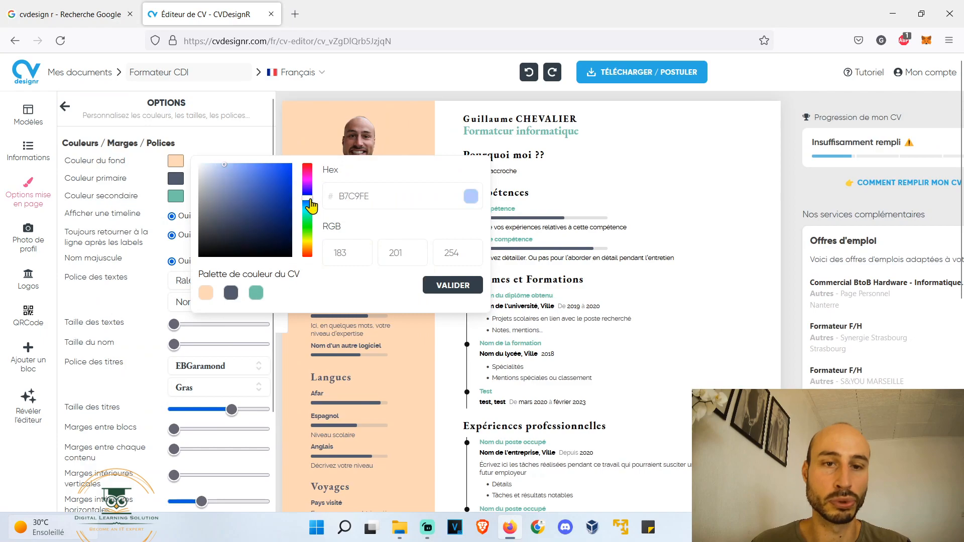
pyautogui.click(444, 286)
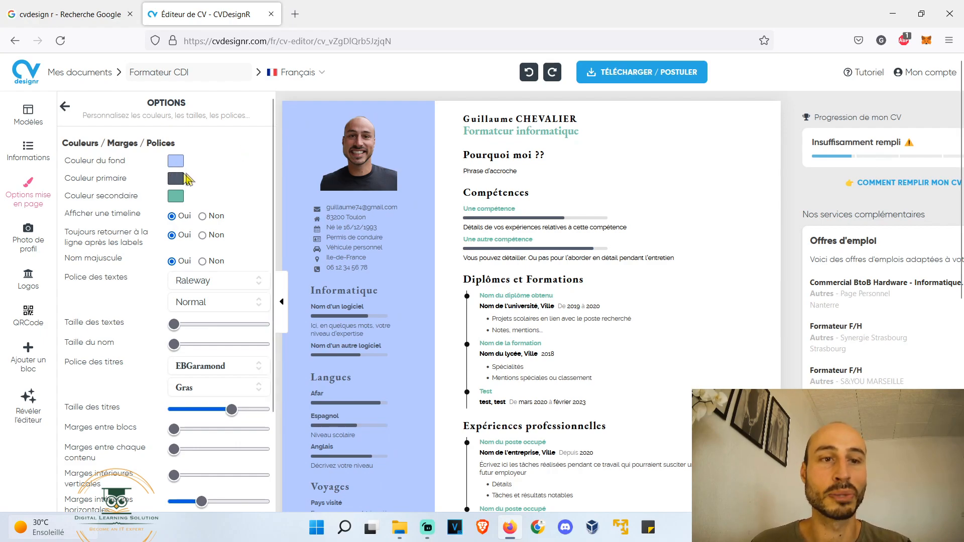
# Try a vivid blue as the CV's primary colour (Couleur primaire).
pyautogui.click(174, 185)
pyautogui.moveTo(206, 209); pyautogui.dragTo(293, 182)
pyautogui.click(450, 307)
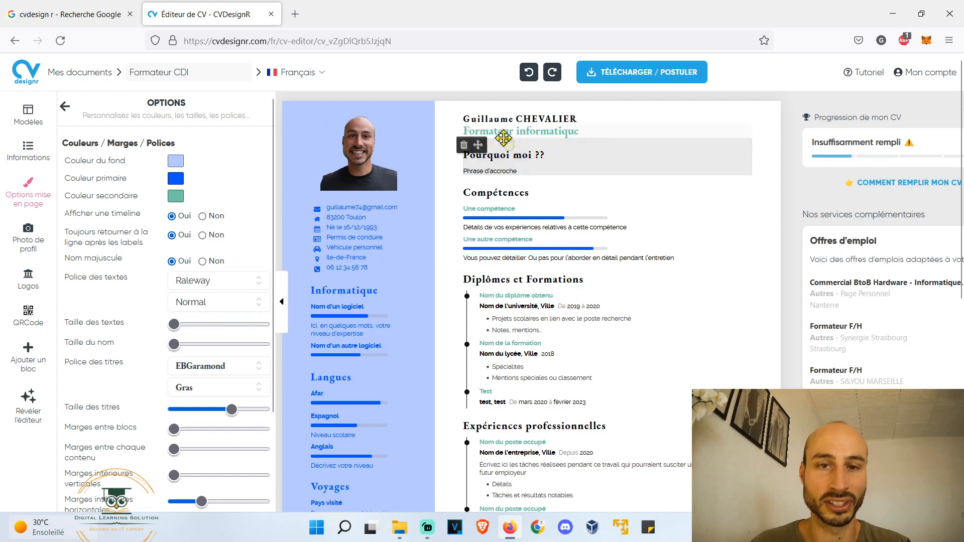
# Set the CV's primary colour (Couleur primaire) to black.
pyautogui.click(176, 178)
pyautogui.moveTo(213, 209); pyautogui.dragTo(210, 289)
pyautogui.click(450, 307)
pyautogui.scroll(-2, 211, 195)
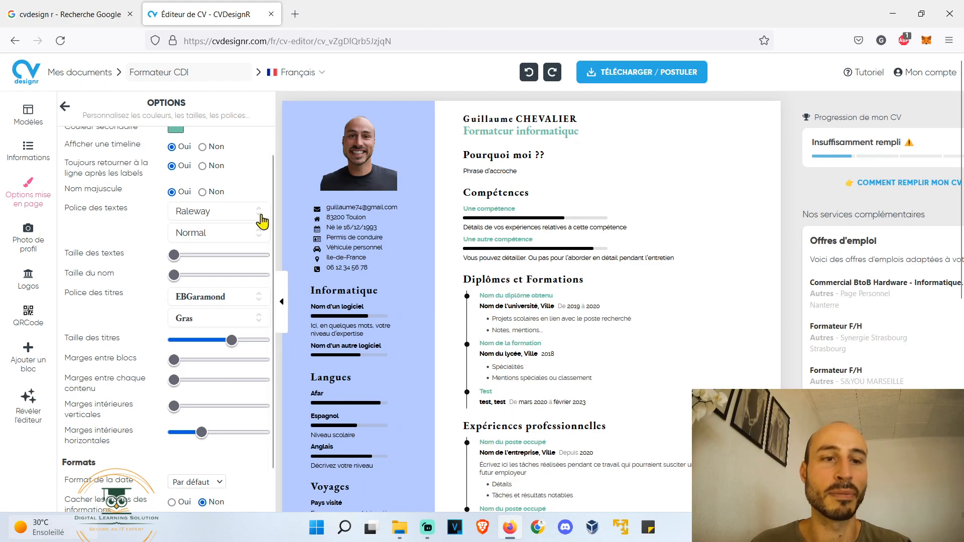
pyautogui.click(255, 237)
pyautogui.click(254, 237)
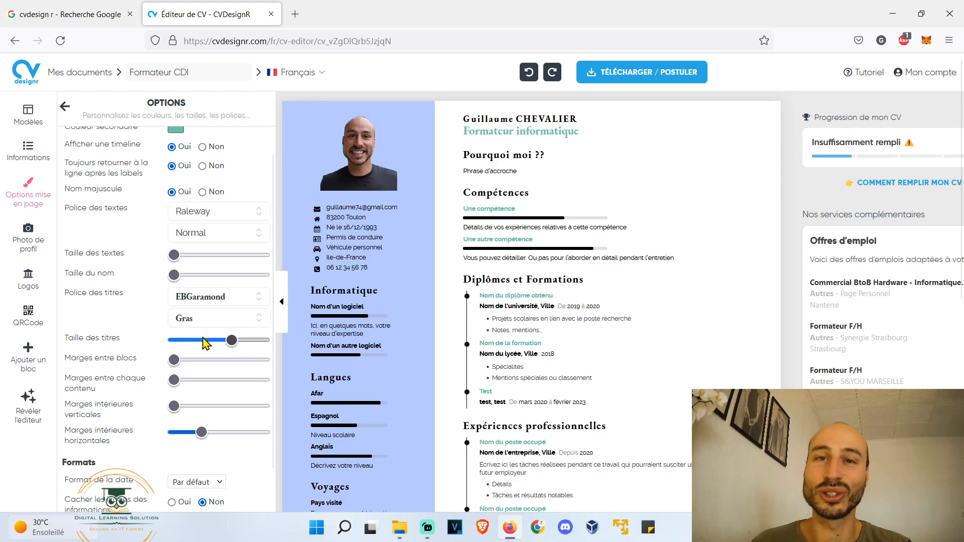
pyautogui.scroll(-2, 203, 342)
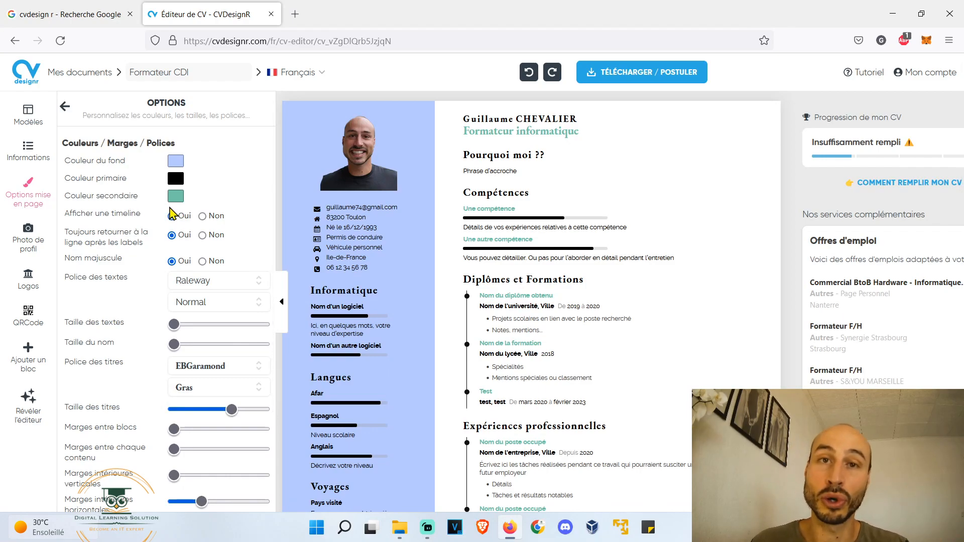
# Switch the CV to the model with a dark sidebar and pink headings, and collapse the model list.
pyautogui.click(12, 118)
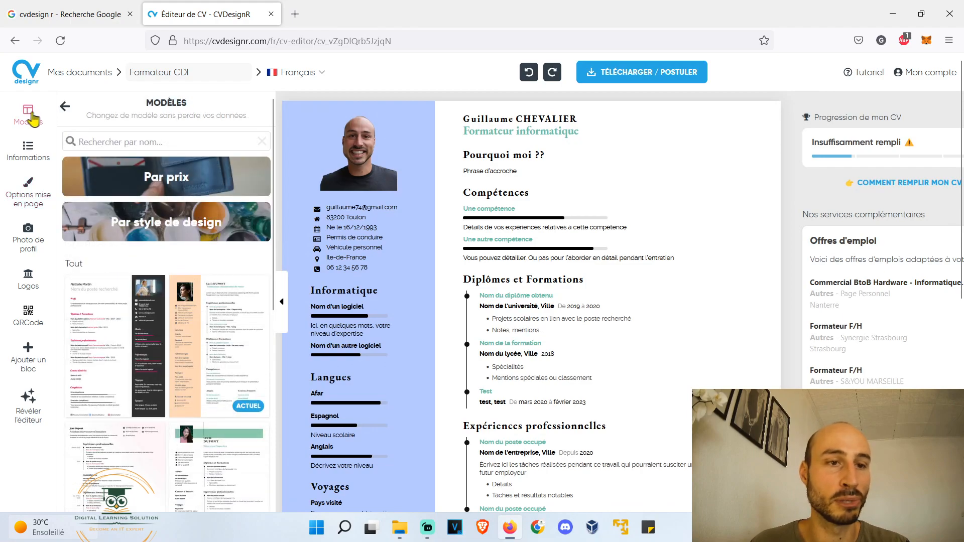
pyautogui.click(120, 337)
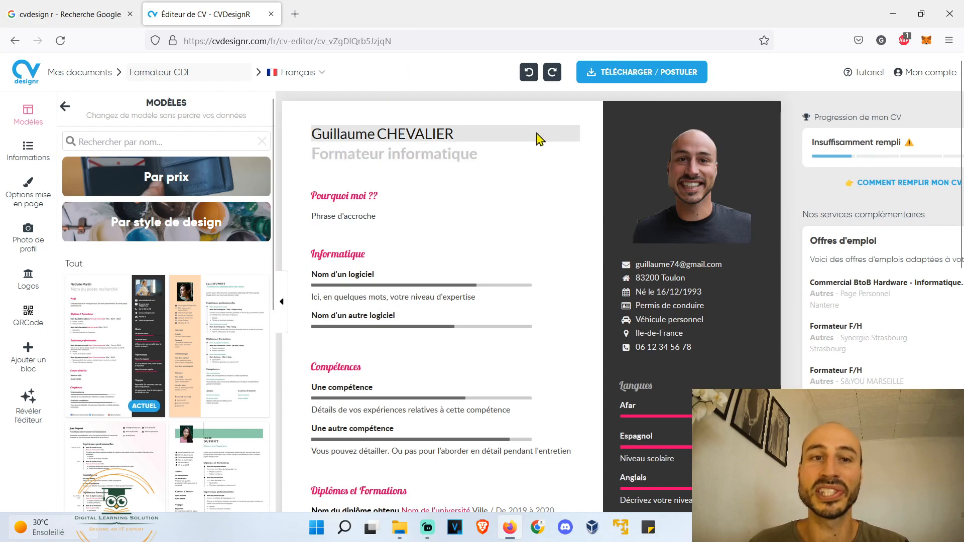
pyautogui.click(282, 285)
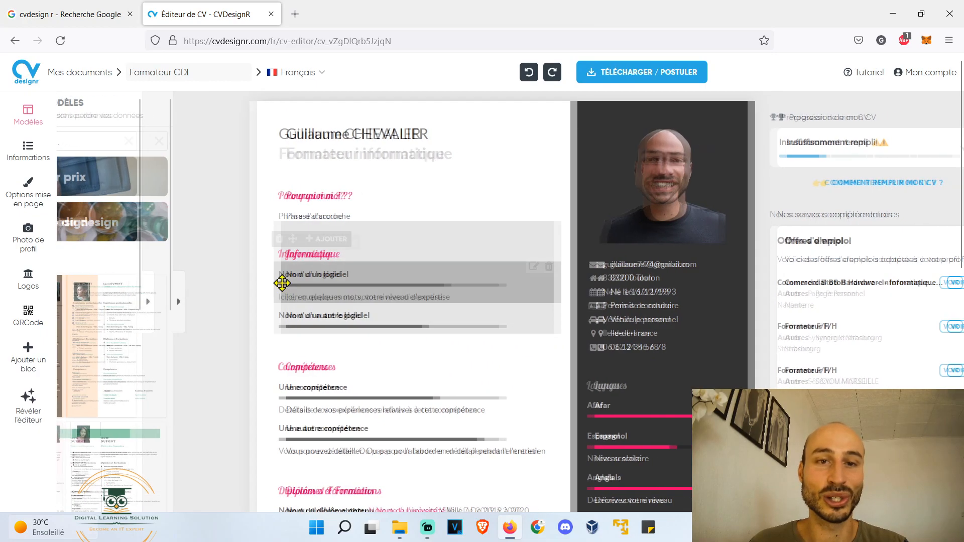
# Automatically reduce the new layout's sizes so the blocks overflowing the A4 sheet fit on the page.
pyautogui.scroll(-6, 414, 179)
pyautogui.scroll(-2, 415, 178)
pyautogui.scroll(-1, 646, 315)
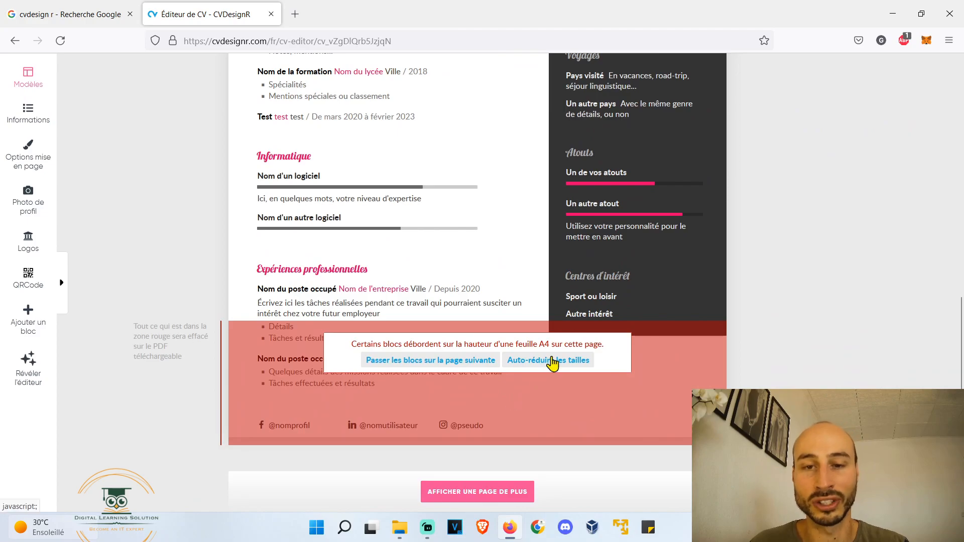
pyautogui.click(552, 361)
pyautogui.scroll(8, 553, 362)
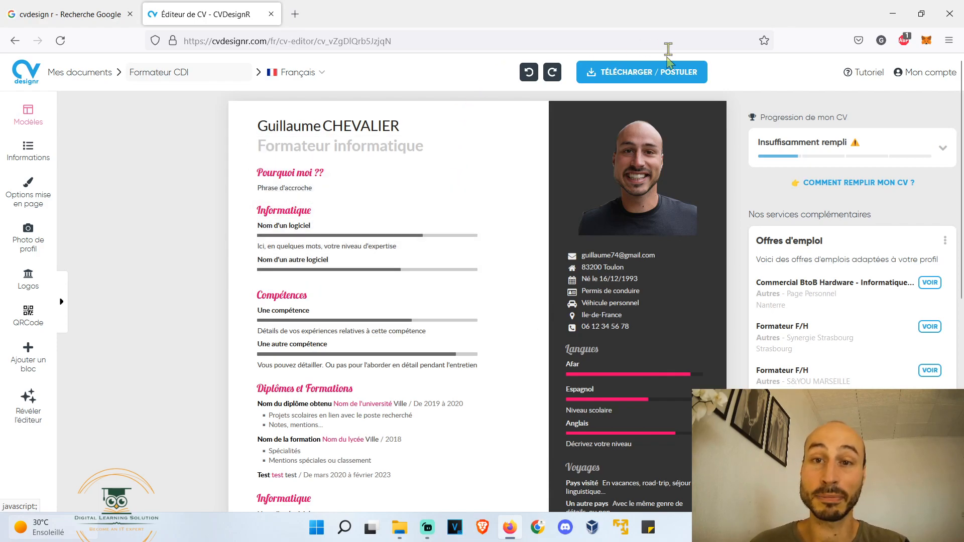
# Download the CV as a PDF with Formateur informatique as the target job, ignoring the incomplete-CV warning, and check the browser's download list.
pyautogui.click(657, 76)
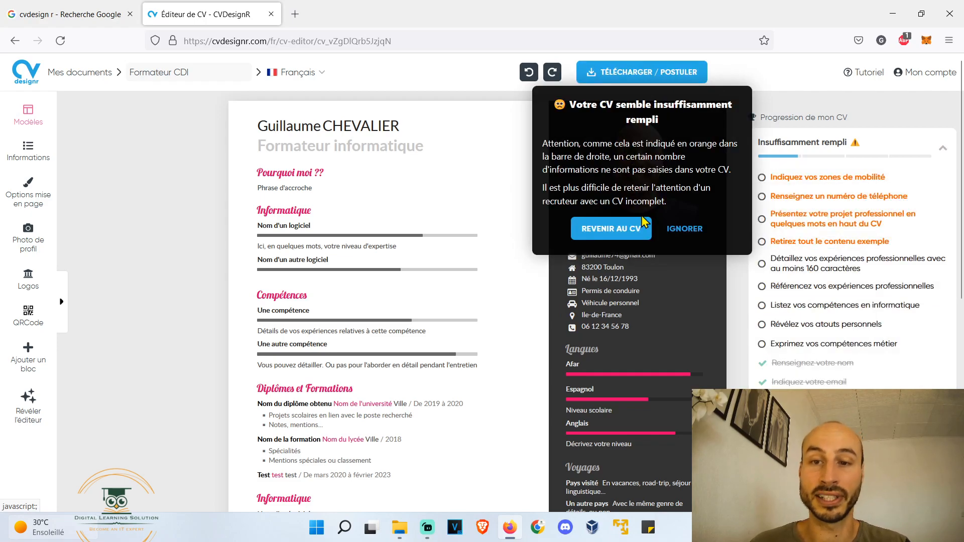
pyautogui.click(695, 232)
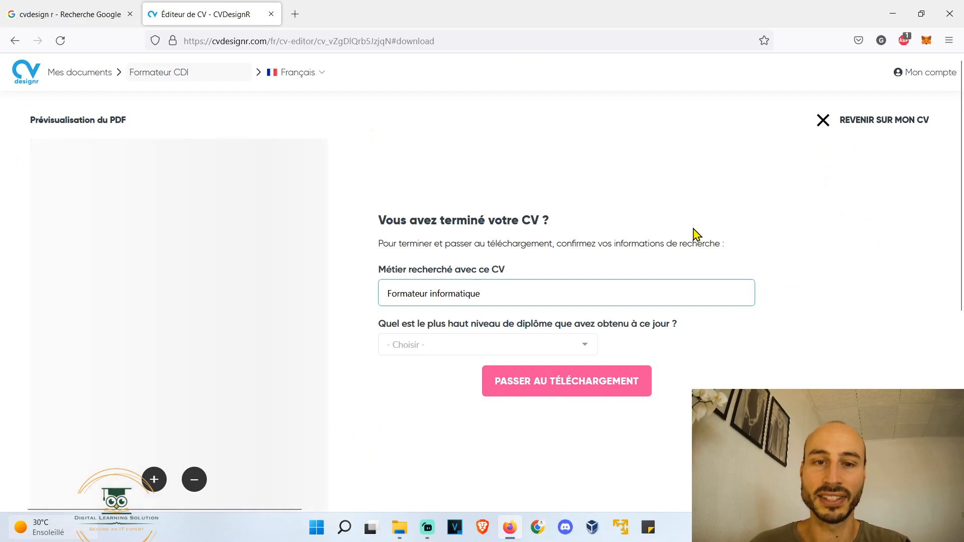
pyautogui.click(584, 386)
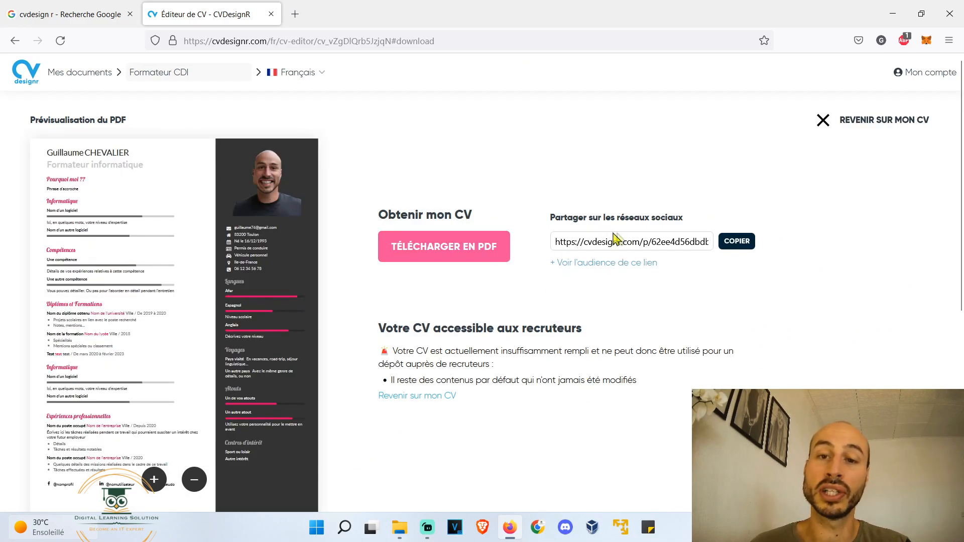
pyautogui.click(471, 246)
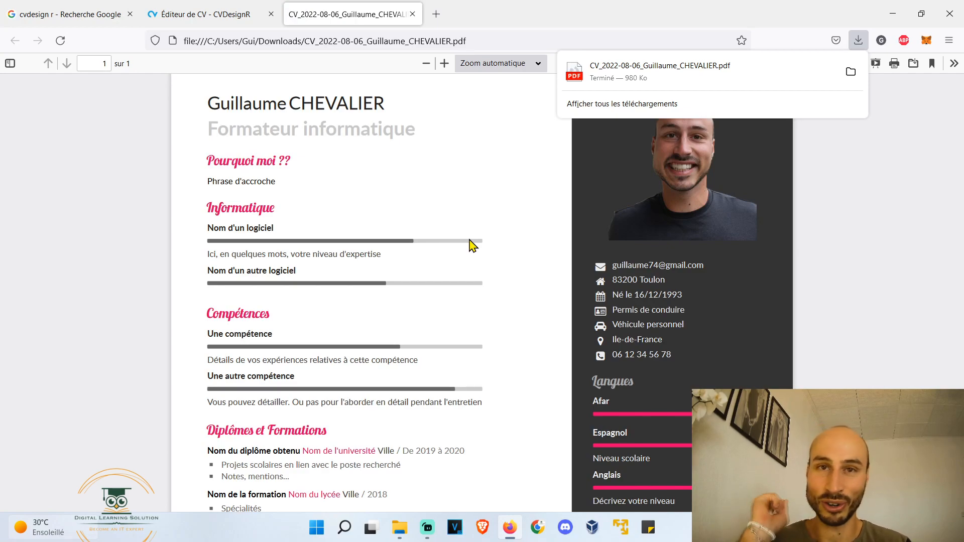
pyautogui.hotkey('ctrl', 'shift', 'y')
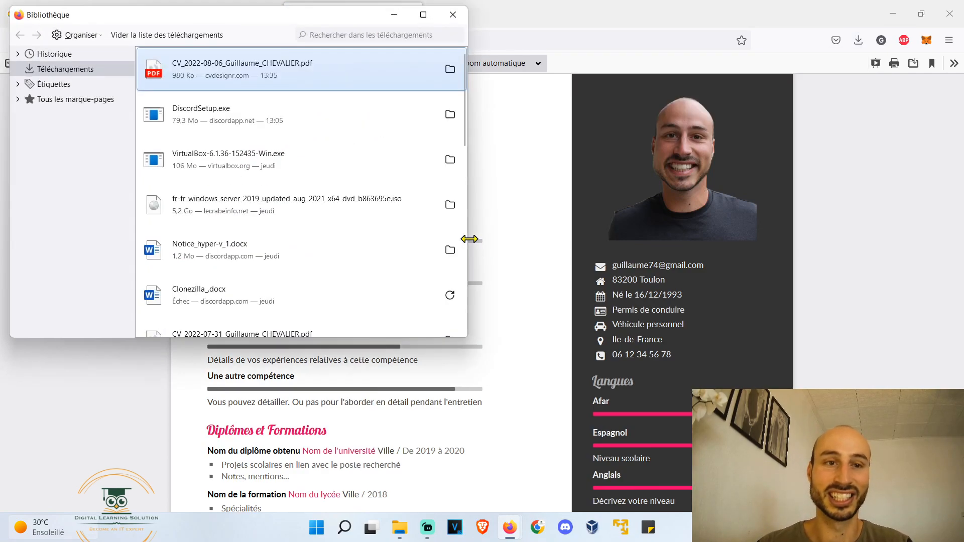
pyautogui.click(445, 19)
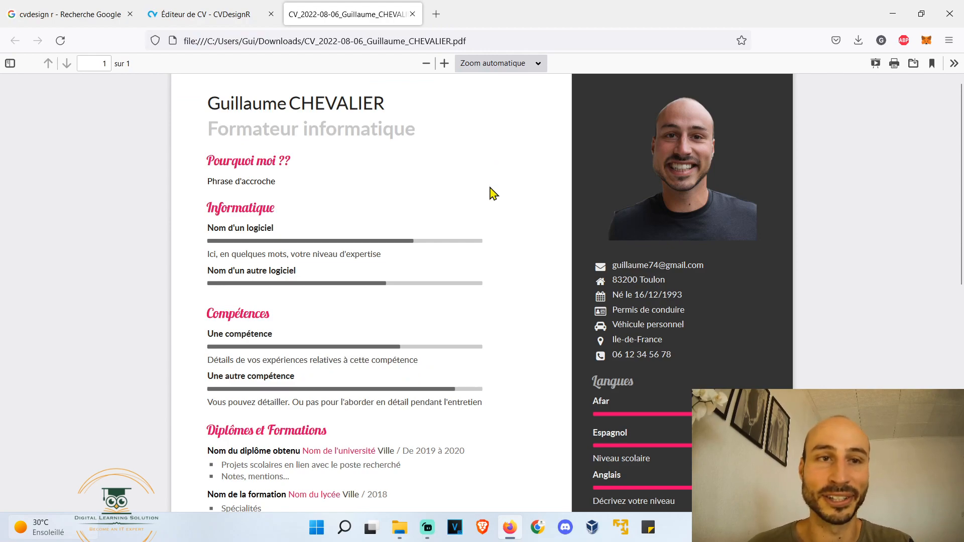